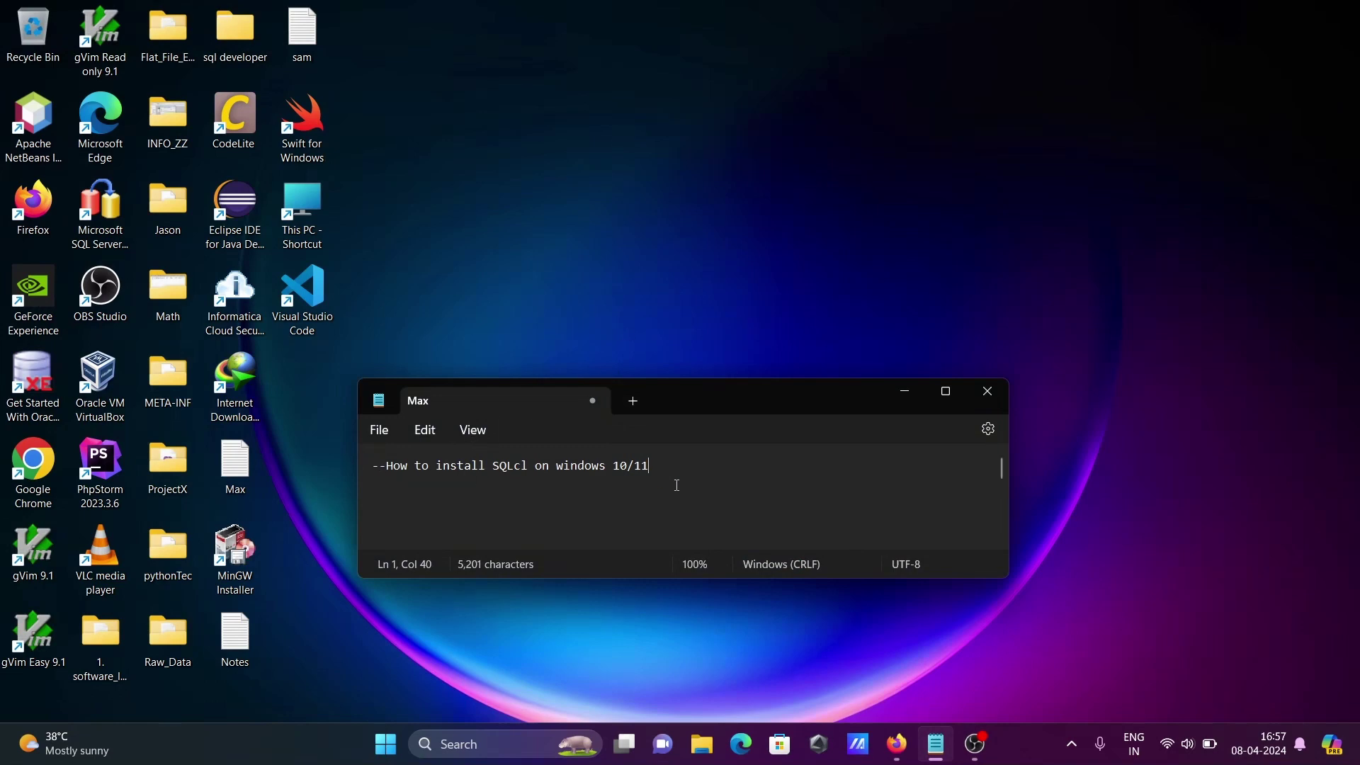
Step: Minimize the Notepad window holding the SQLcl install notes
{"action": "left_click", "coordinate": [904, 392]}
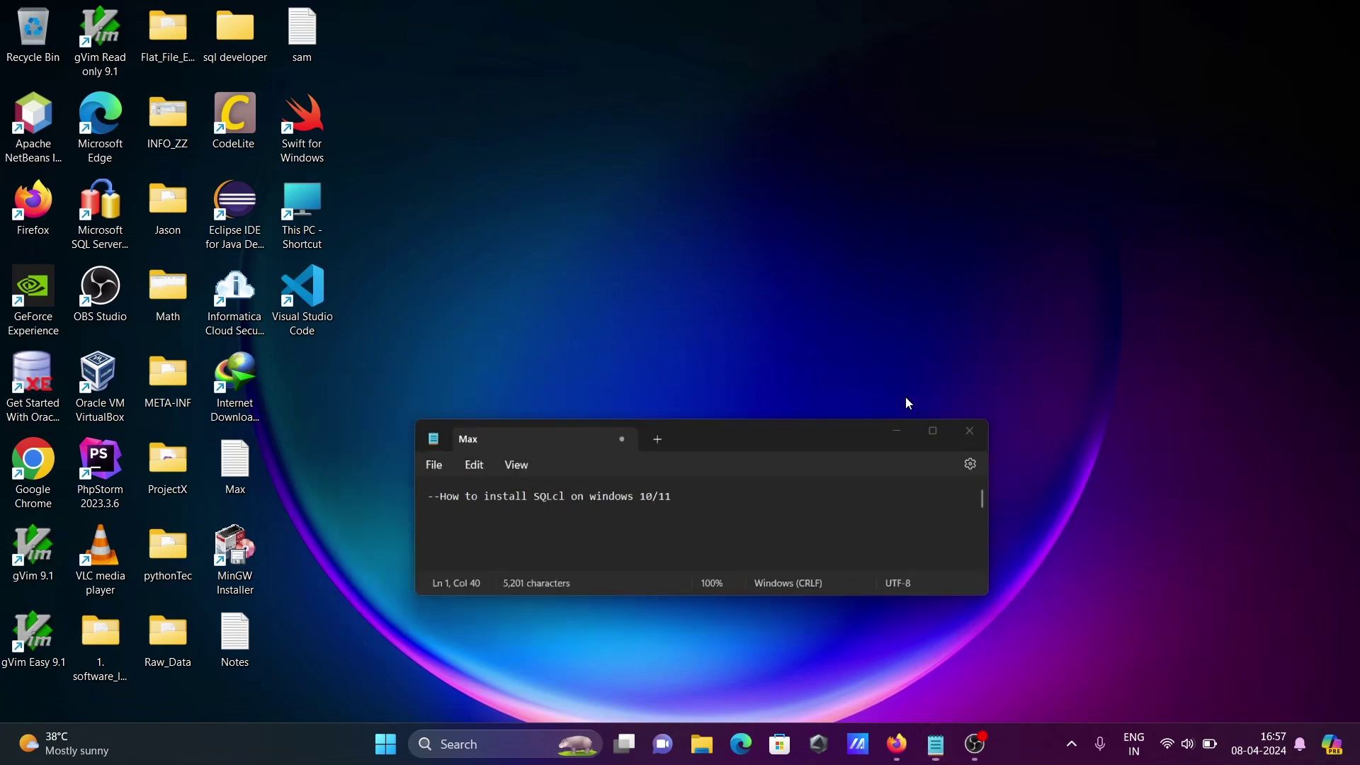
Step: Go from the sqlcl search results to Oracle's SQLcl page and its 23.4 Downloads page
{"action": "left_click", "coordinate": [896, 743]}
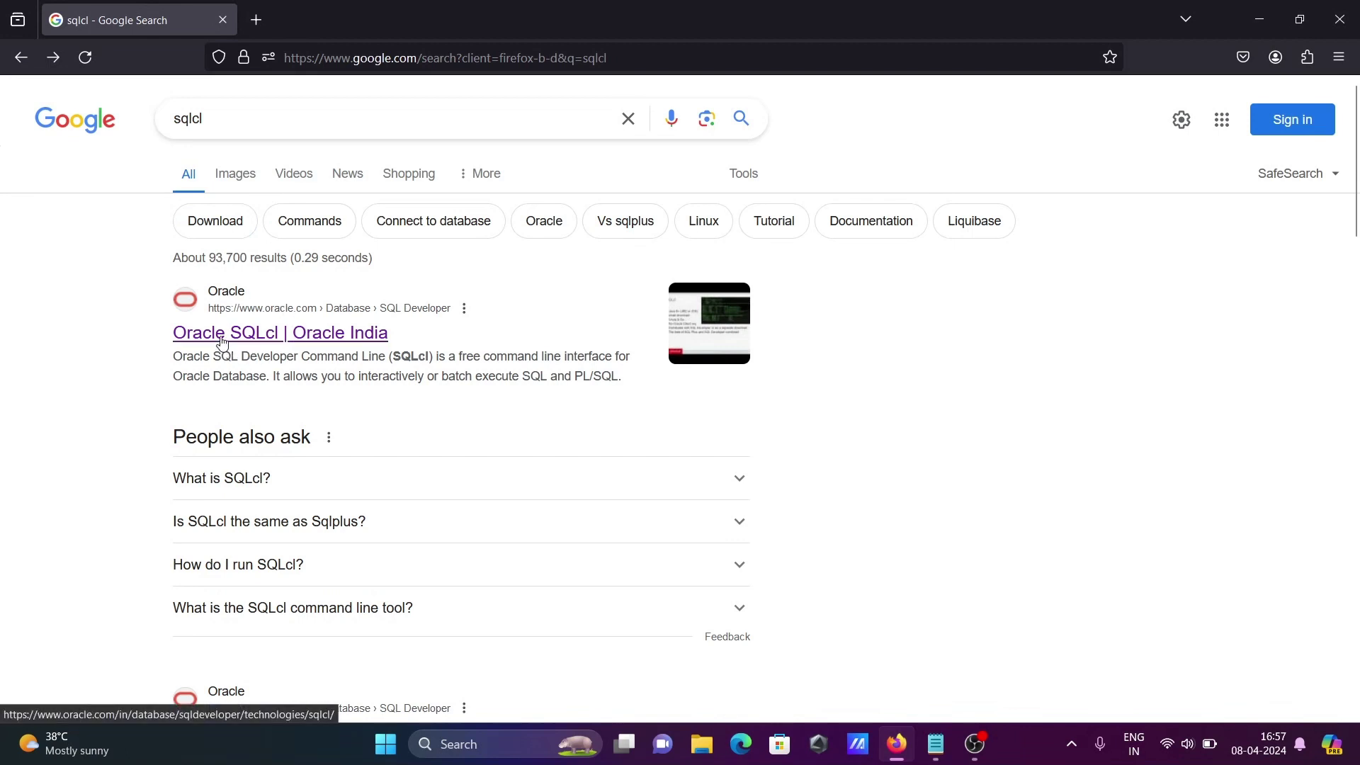
{"action": "left_click", "coordinate": [258, 344]}
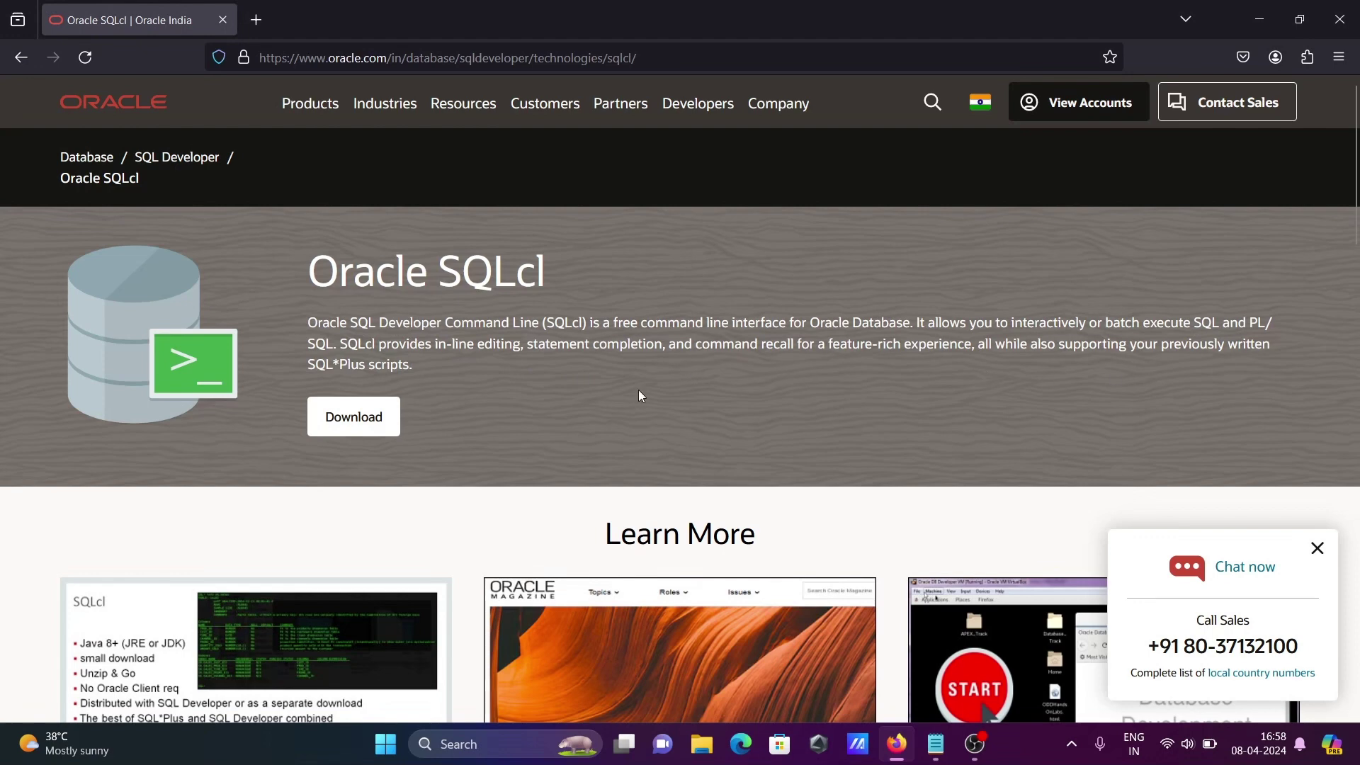
{"action": "left_click", "coordinate": [353, 422]}
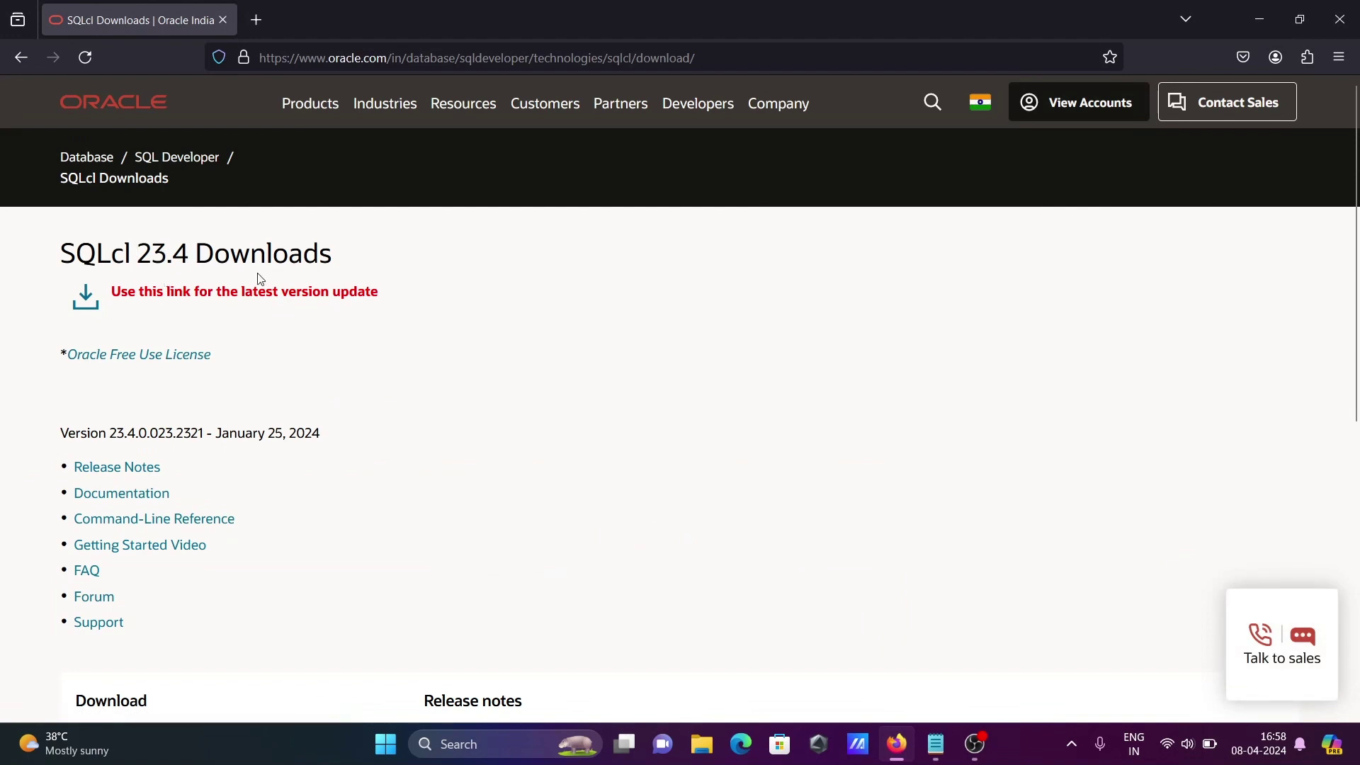
Step: Download sqlcl-latest.zip (64.66 MB) with IDM and open its Compressed folder
{"action": "left_click", "coordinate": [121, 299]}
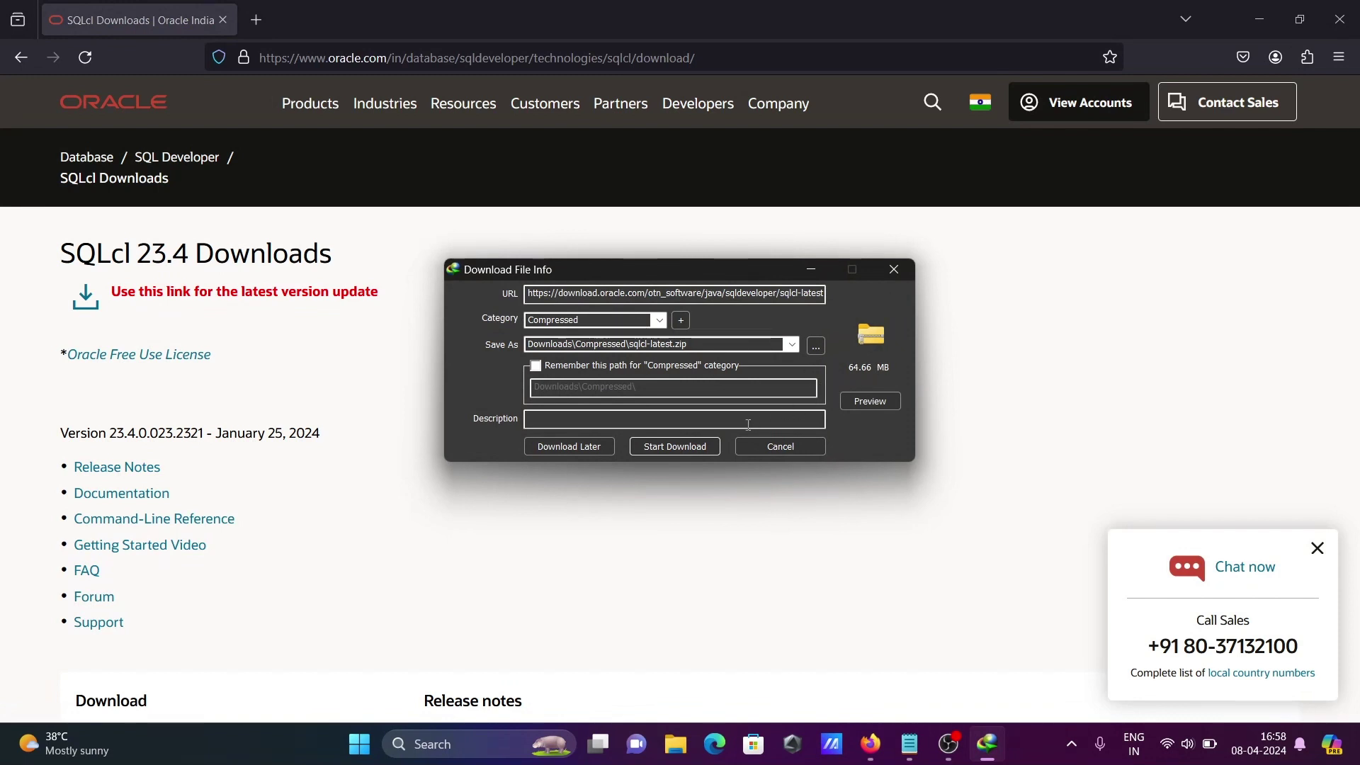
{"action": "left_click", "coordinate": [697, 443]}
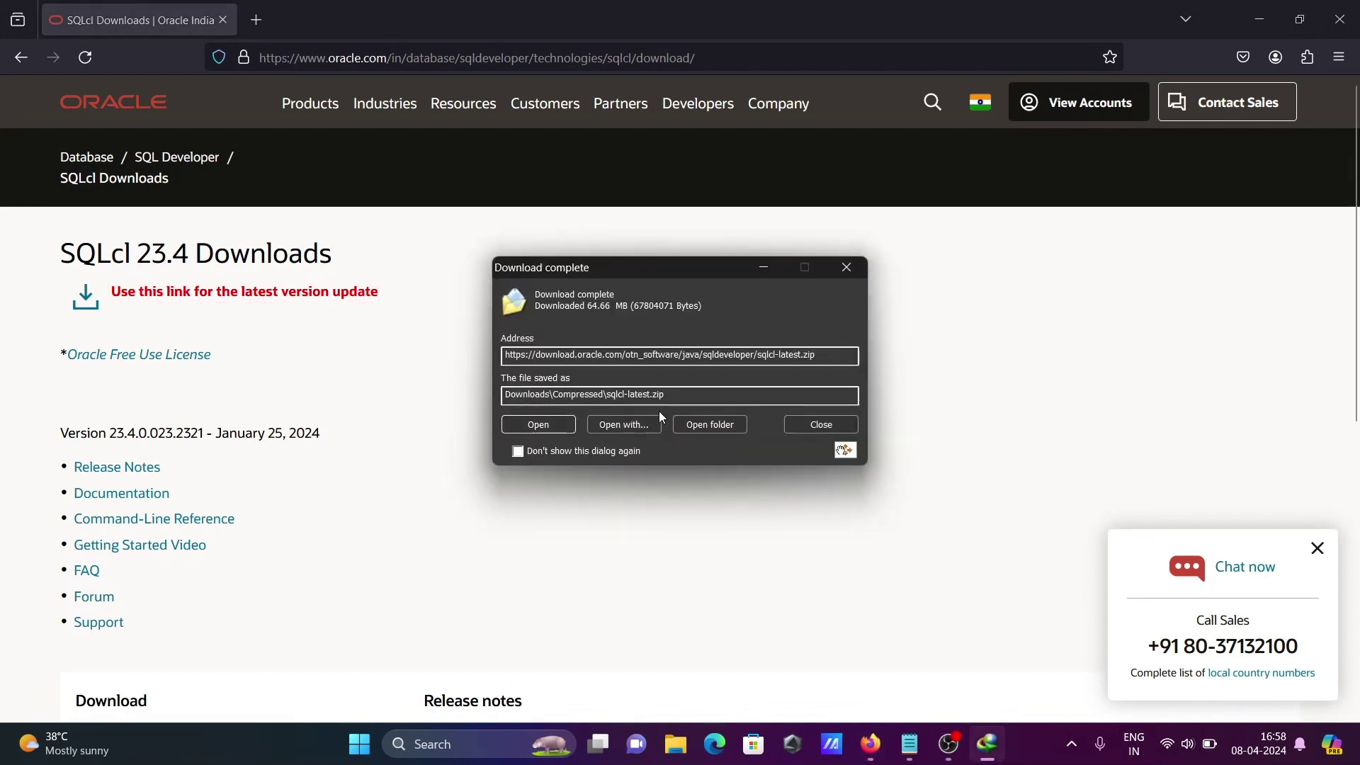
{"action": "left_click", "coordinate": [694, 425]}
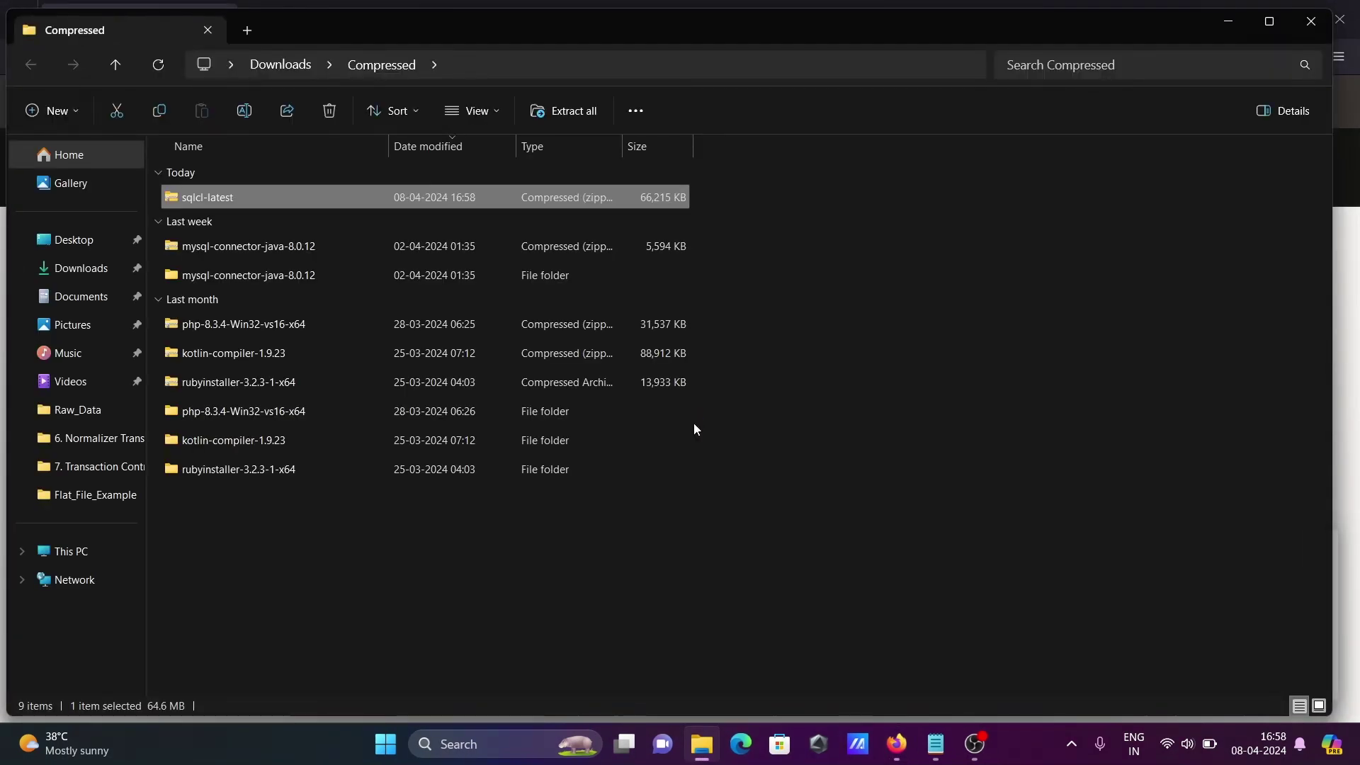
Step: Extract all of sqlcl-latest.zip into the default sqlcl-latest folder beside it
{"action": "right_click", "coordinate": [206, 200]}
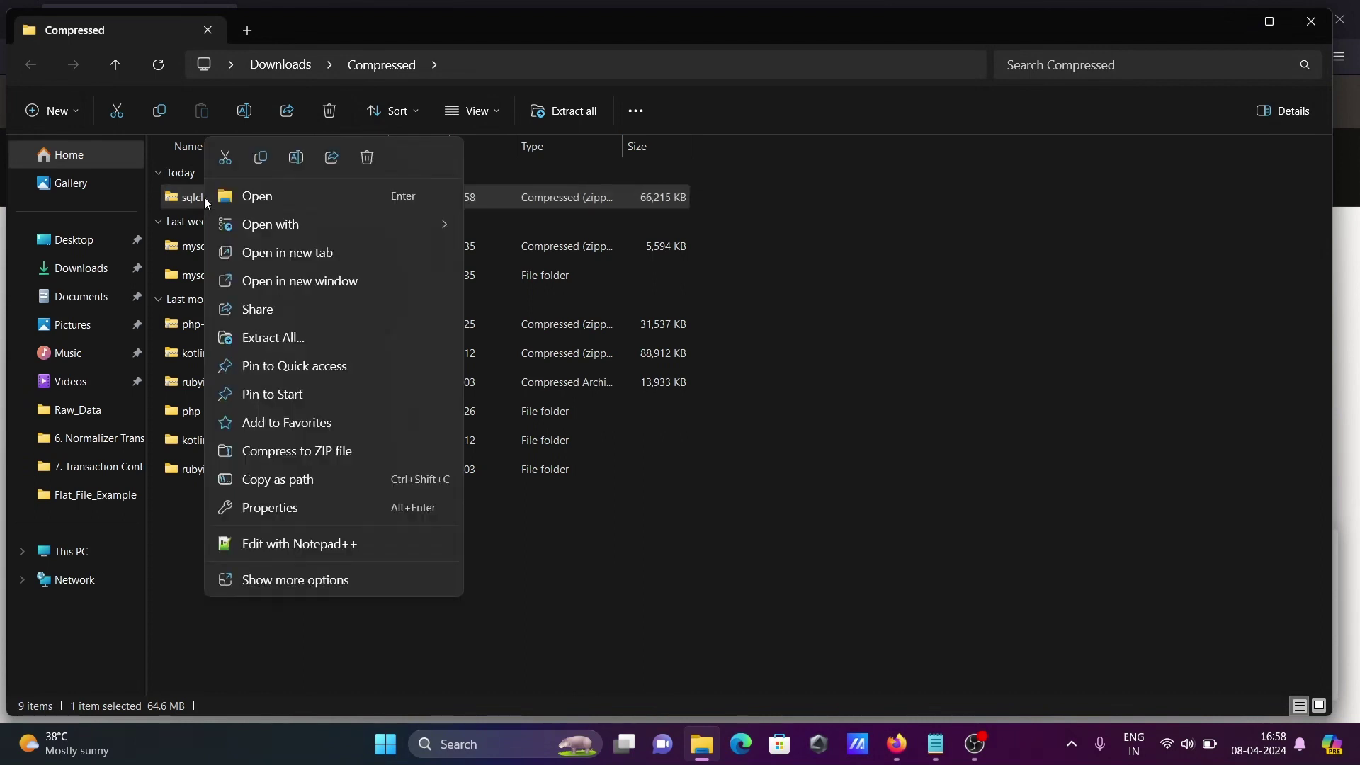
{"action": "left_click", "coordinate": [280, 345]}
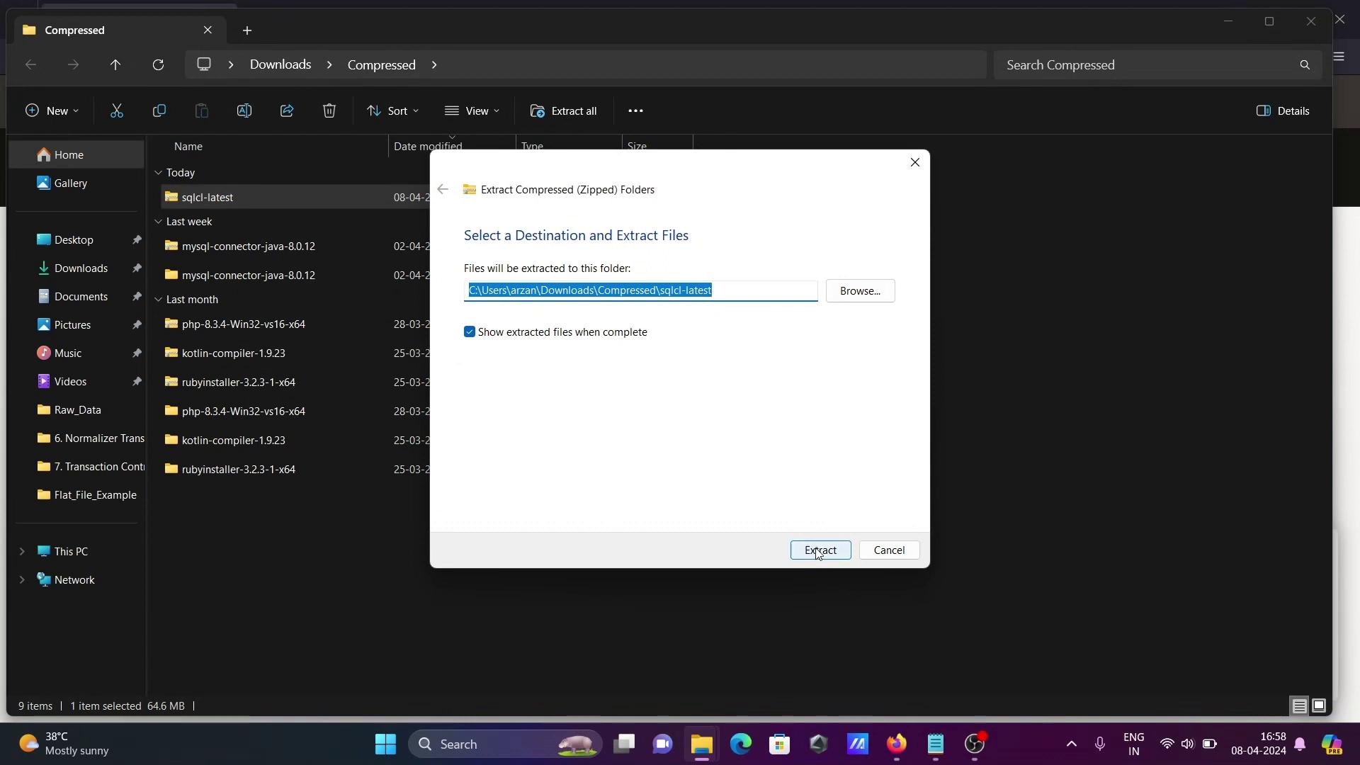
{"action": "left_click", "coordinate": [820, 551]}
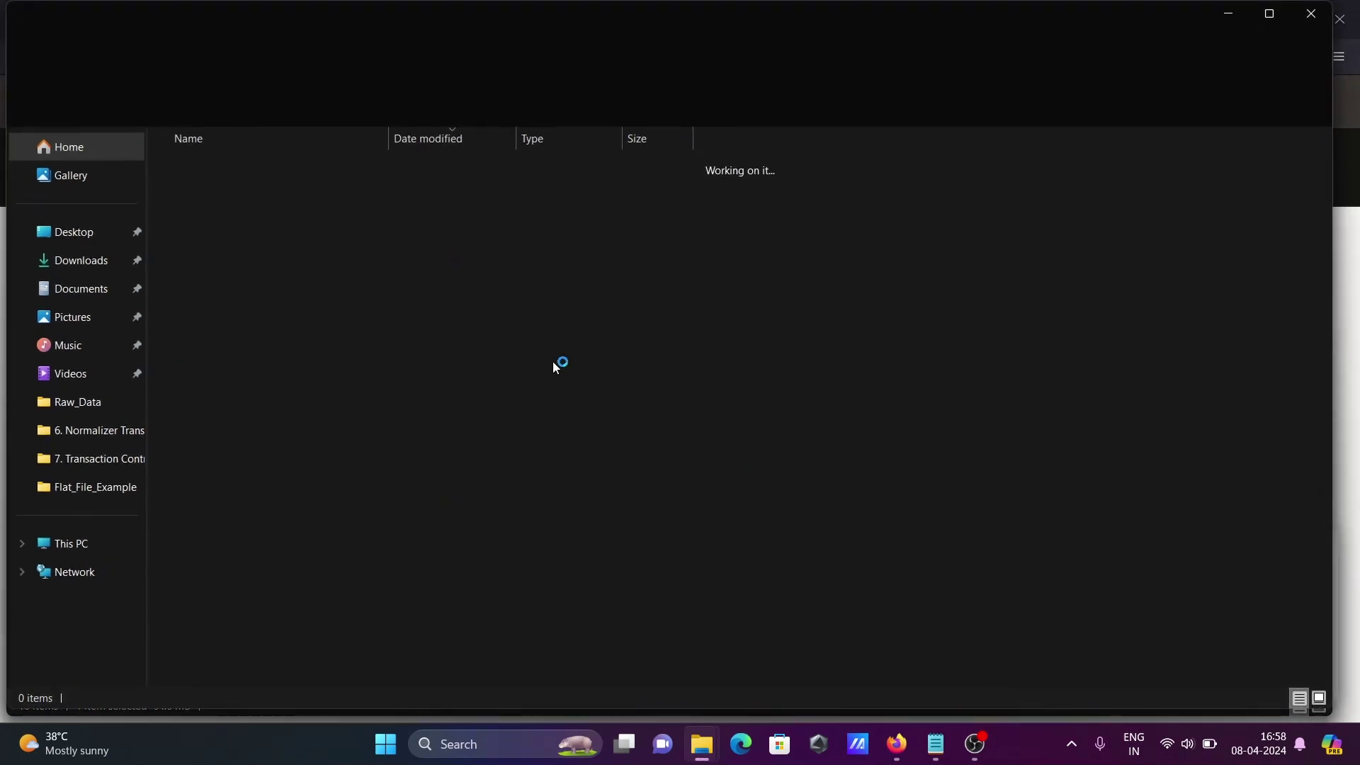
Step: Paste the extracted sqlcl folder onto the root of the C: drive
{"action": "double_click", "coordinate": [216, 185]}
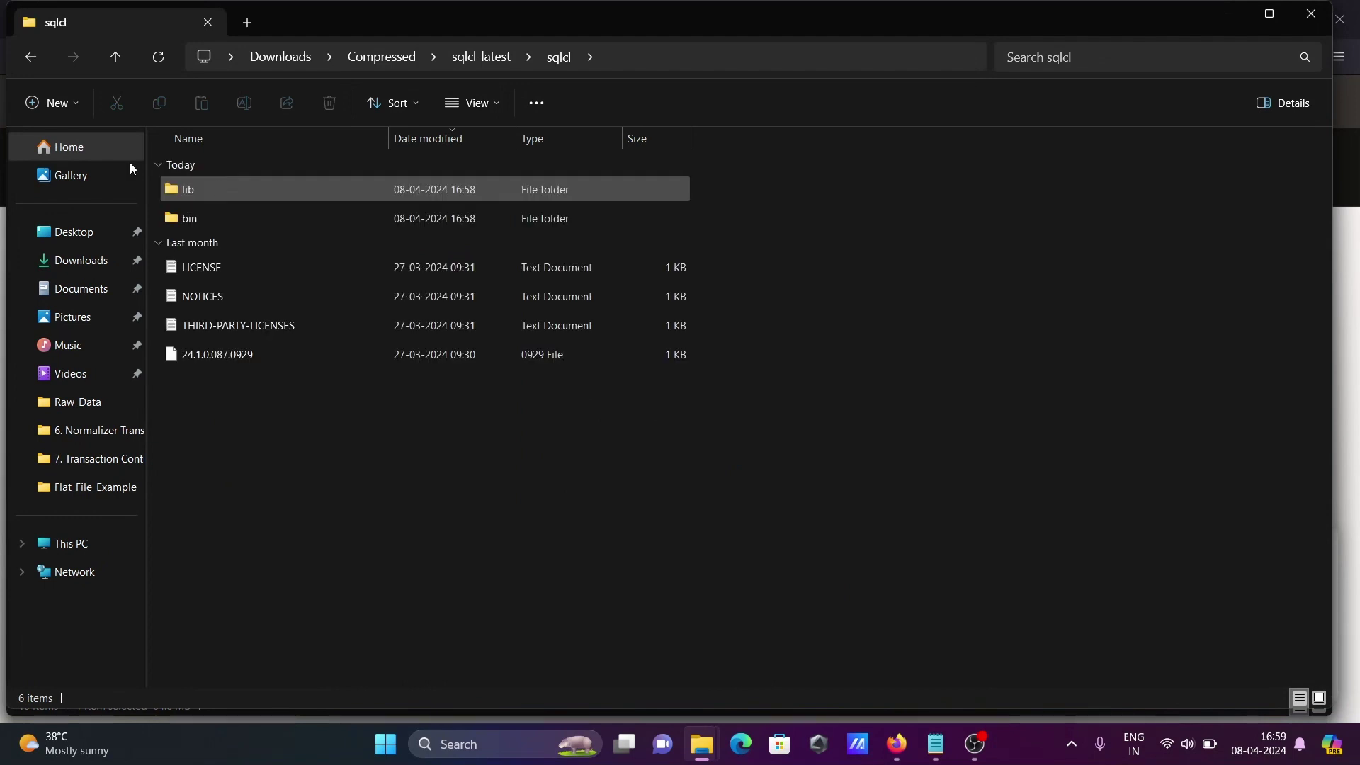
{"action": "left_click", "coordinate": [30, 58]}
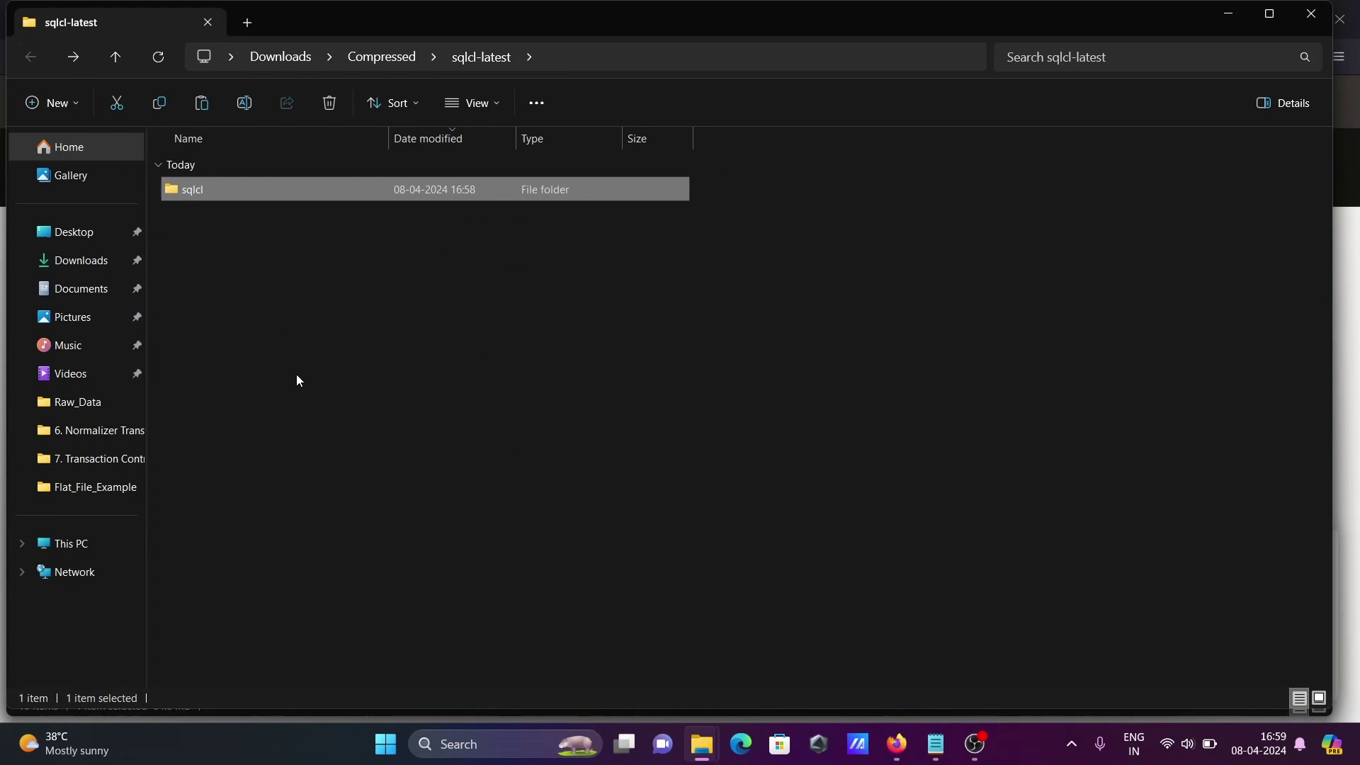
{"action": "left_click", "coordinate": [91, 546]}
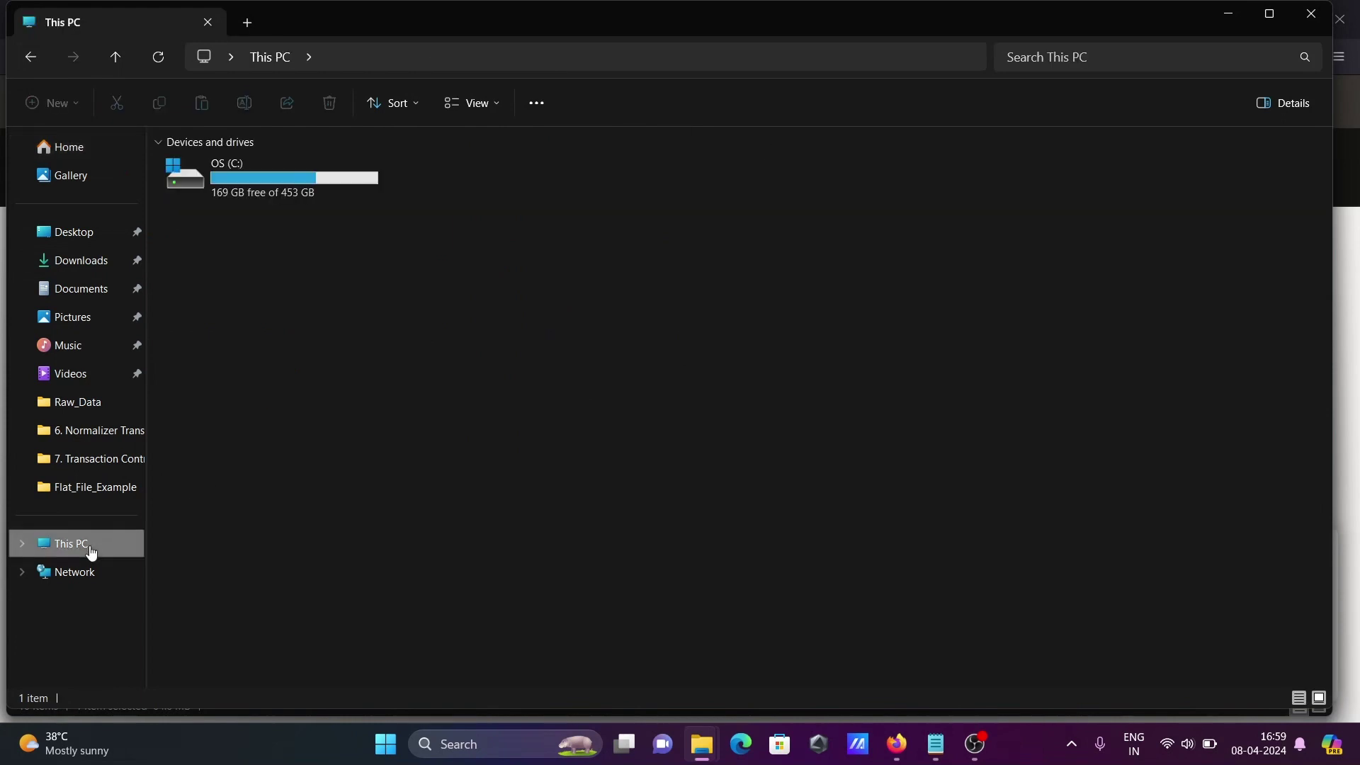
{"action": "double_click", "coordinate": [242, 182]}
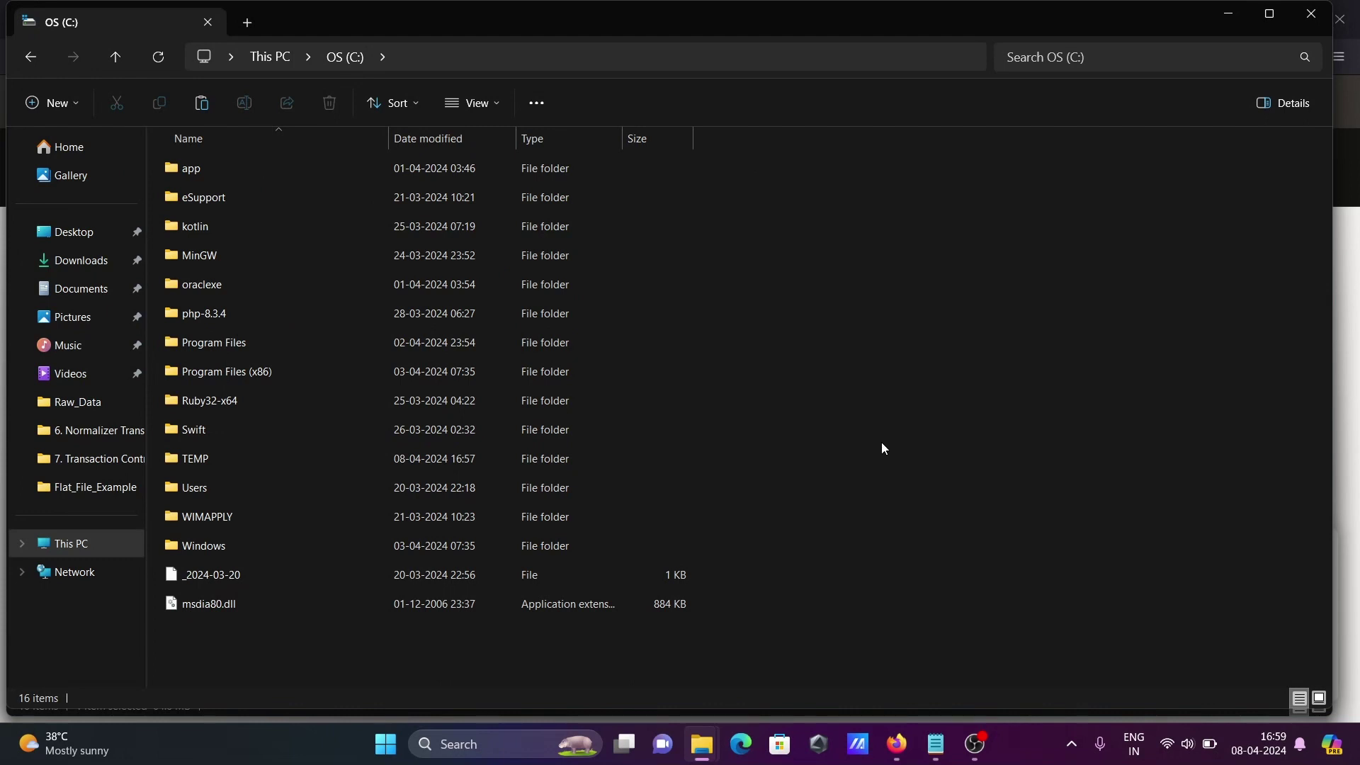
{"action": "key", "text": "ctrl+v"}
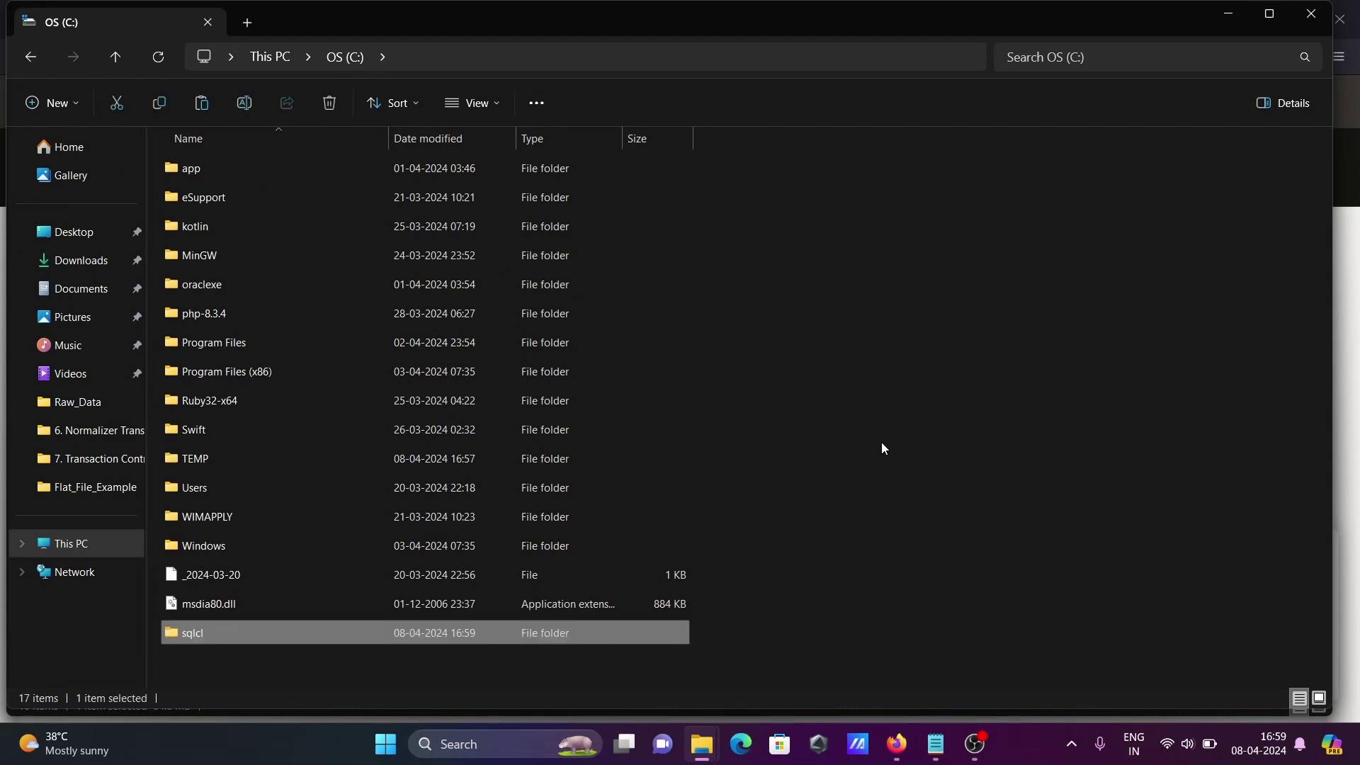
Step: Inspect the bin and lib folders inside C:\sqlcl, then start a Windows search
{"action": "double_click", "coordinate": [197, 637]}
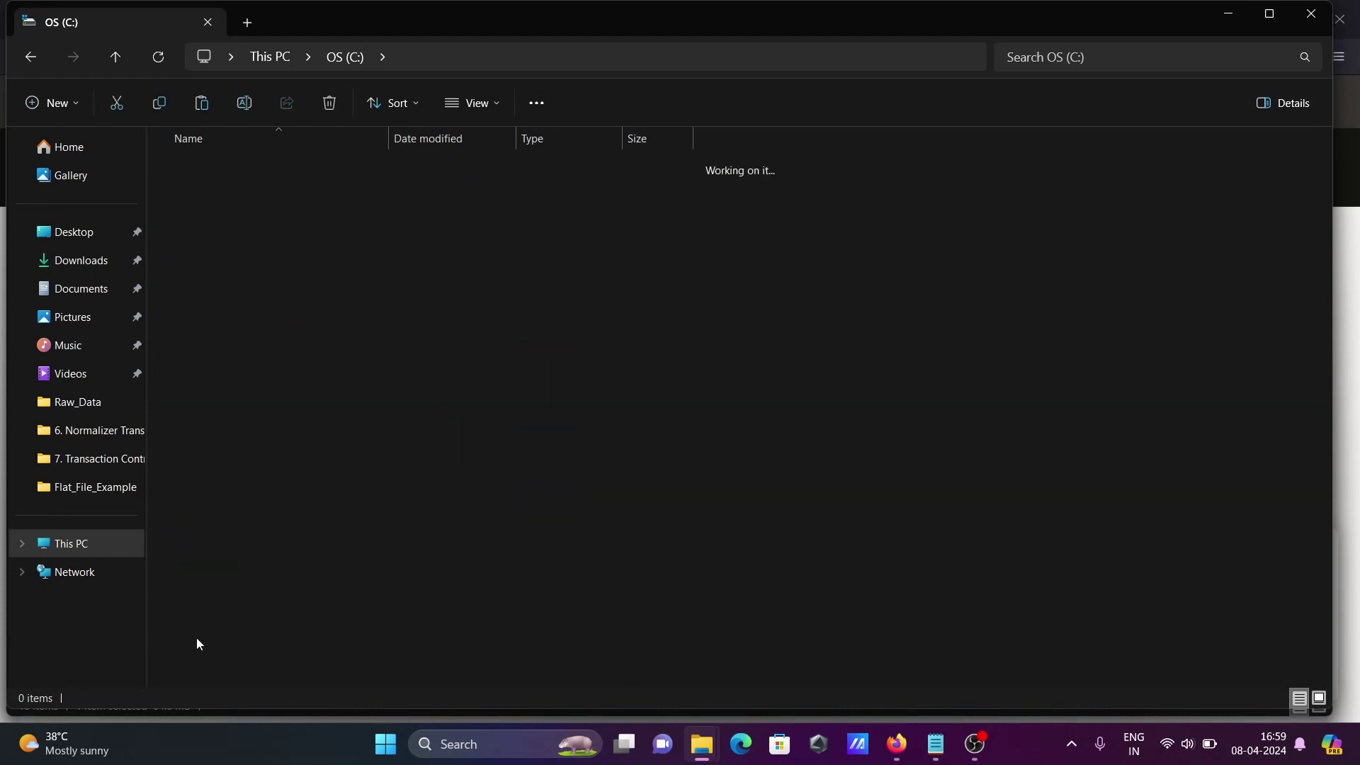
{"action": "double_click", "coordinate": [193, 168]}
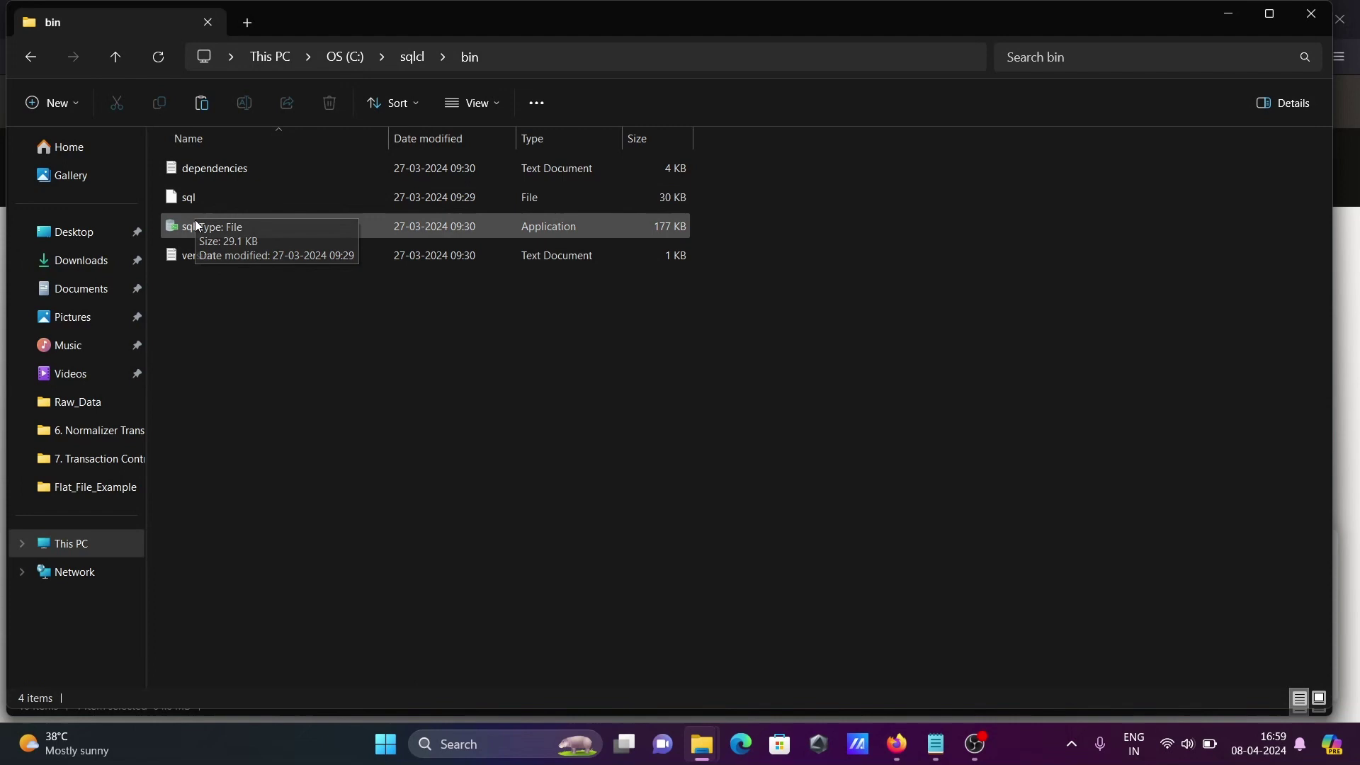
{"action": "left_click", "coordinate": [30, 60]}
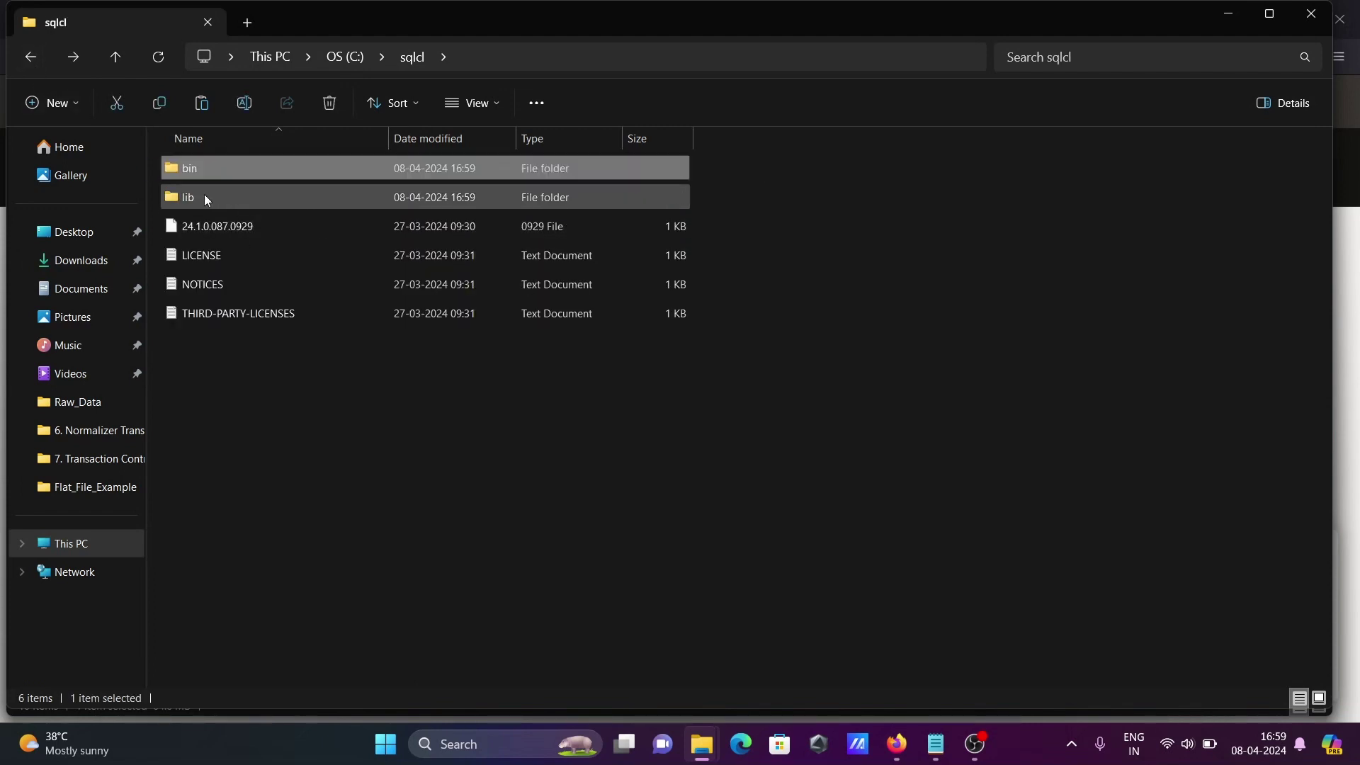
{"action": "left_click", "coordinate": [204, 194]}
{"action": "double_click", "coordinate": [206, 198]}
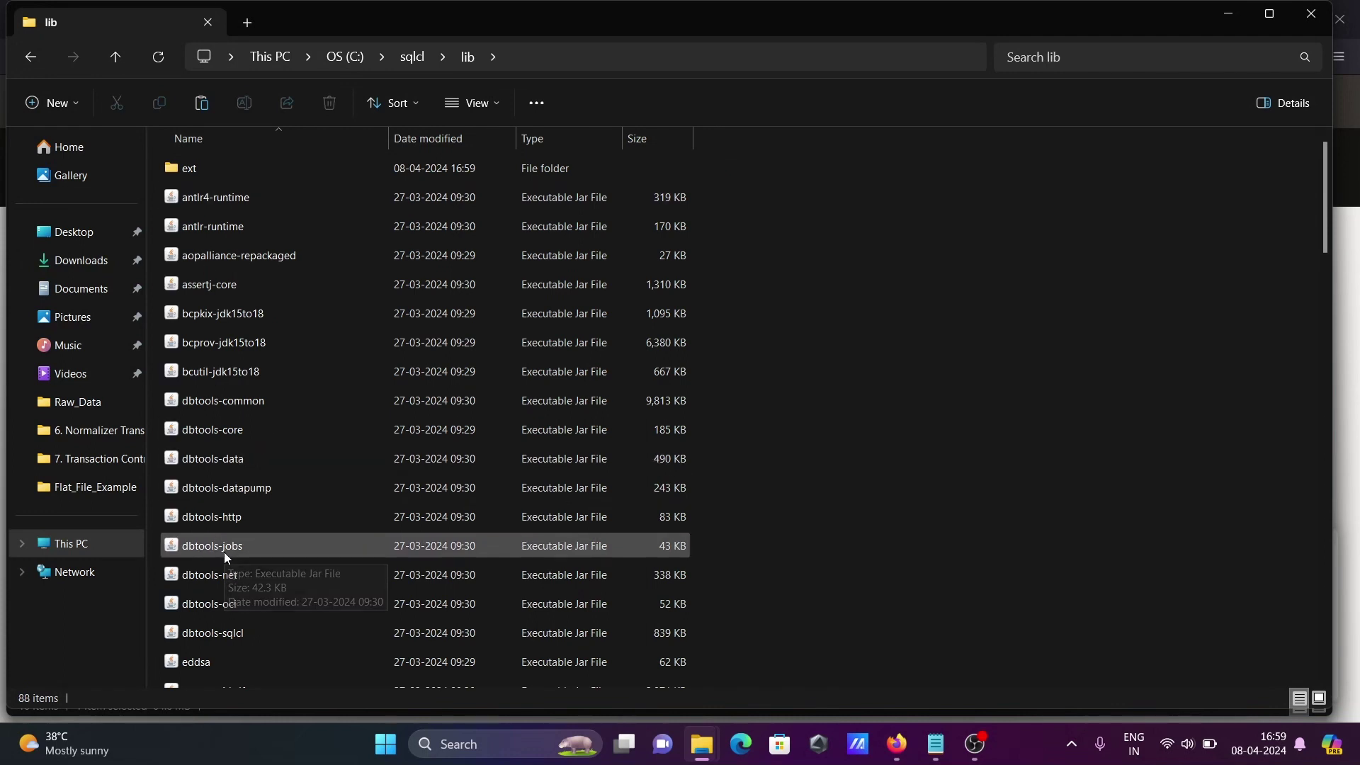
{"action": "left_click", "coordinate": [37, 53]}
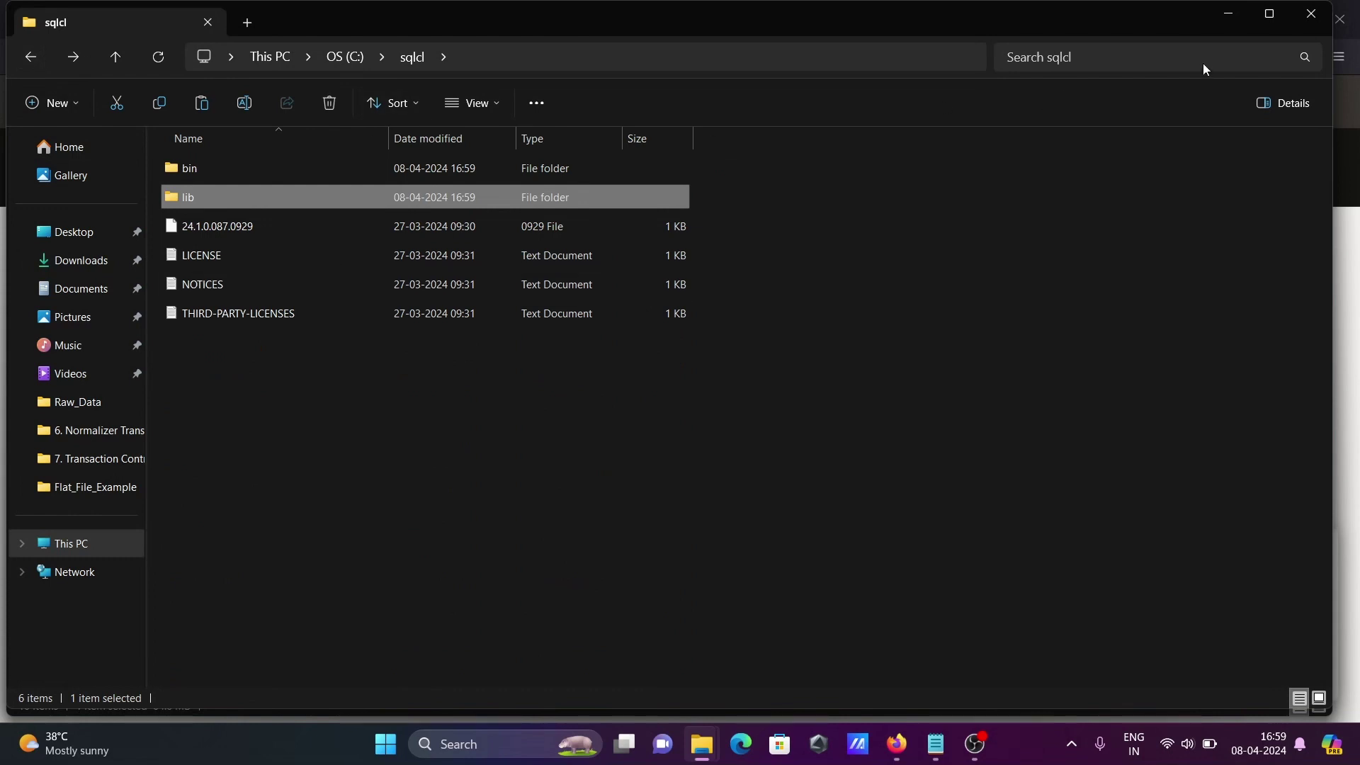
{"action": "left_click", "coordinate": [489, 736]}
Step: Open Command Prompt, see sql and sql --version rejected, then reveal the C:\sqlcl\bin path
{"action": "type", "text": "cmd"}
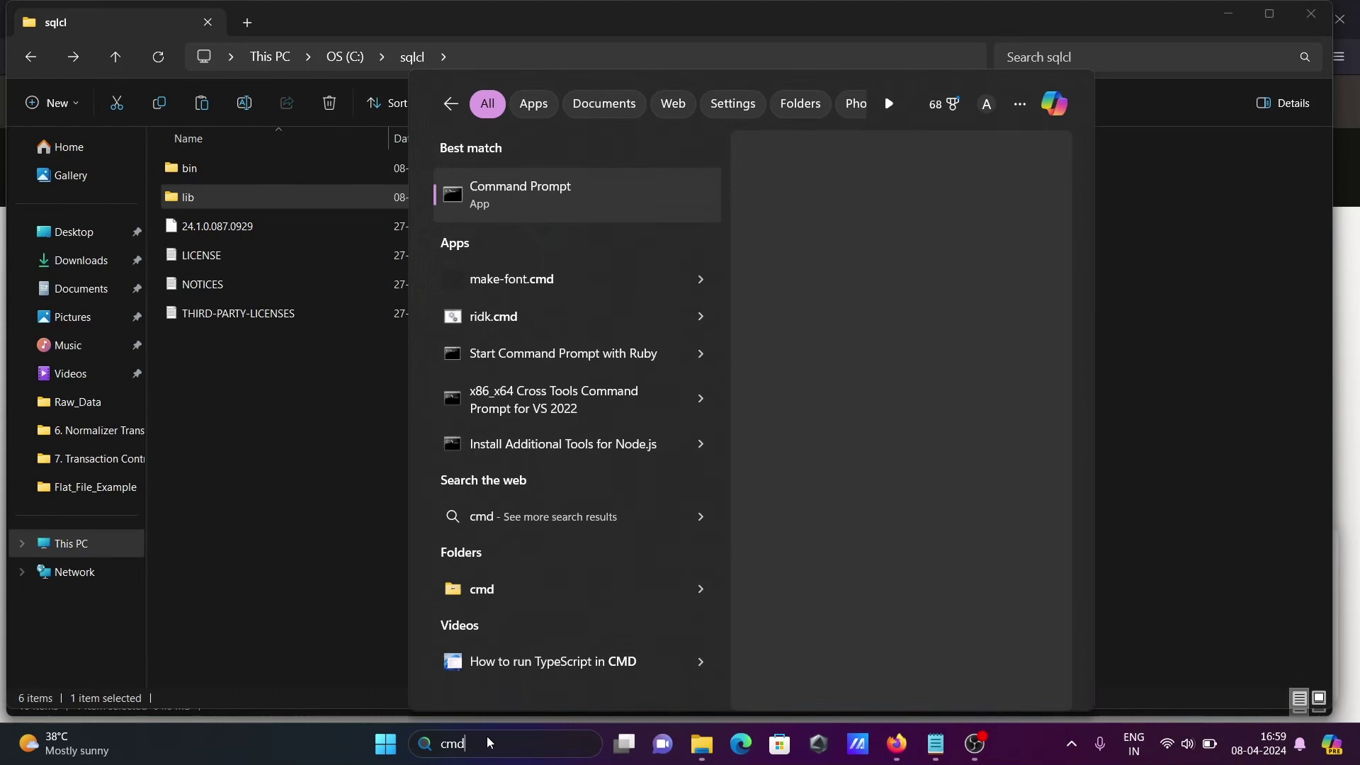
{"action": "key", "text": "Return"}
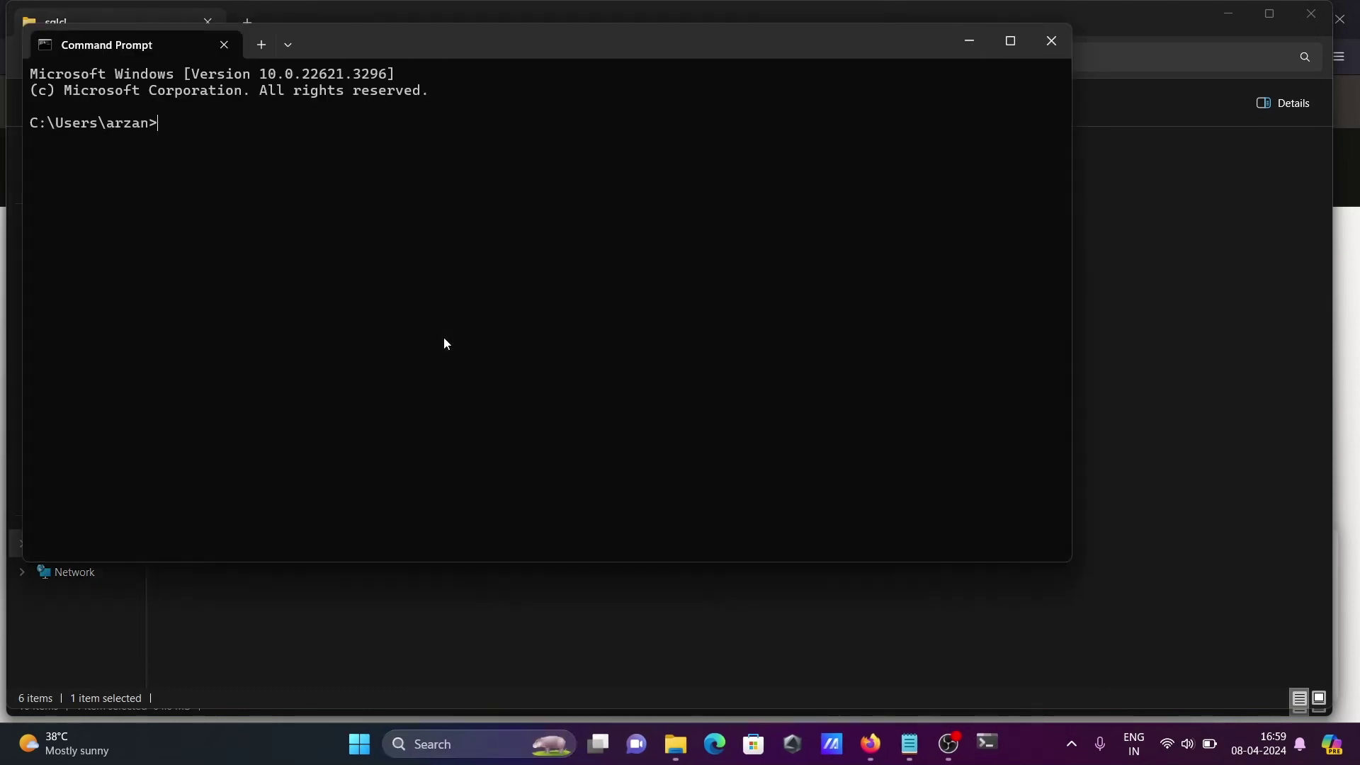
{"action": "left_click_drag", "start_coordinate": [380, 45], "coordinate": [728, 223]}
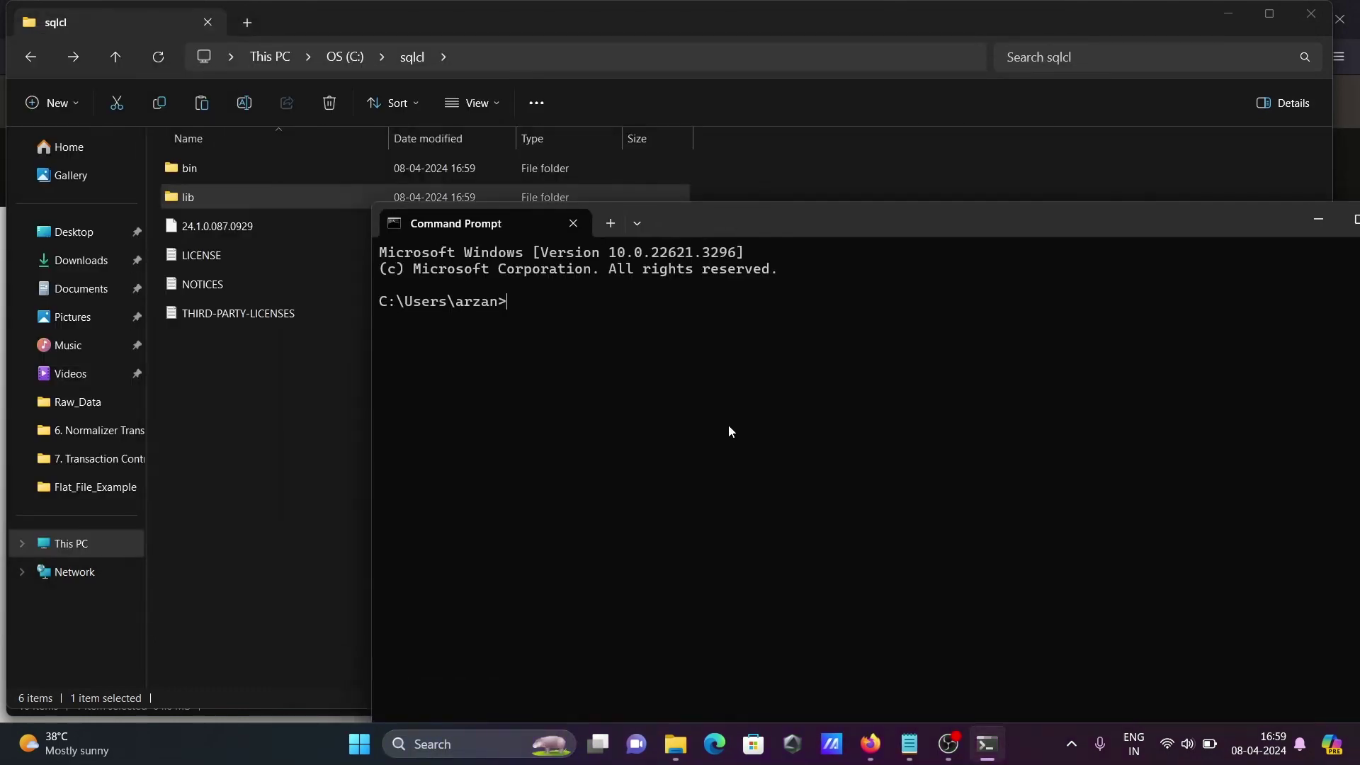
{"action": "type", "text": "sql"}
{"action": "key", "text": "Return"}
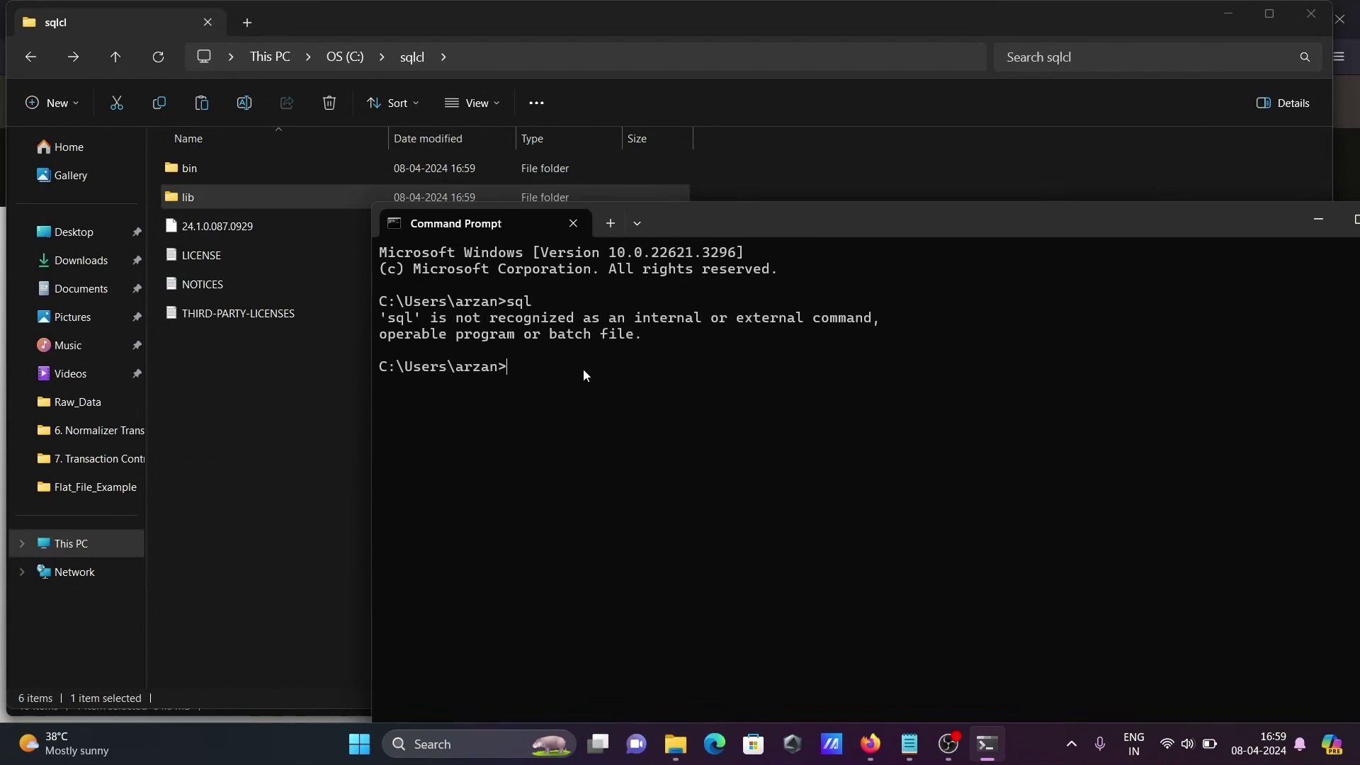
{"action": "type", "text": "sql"}
{"action": "type", "text": " --vers"}
{"action": "type", "text": "ion"}
{"action": "key", "text": "Return"}
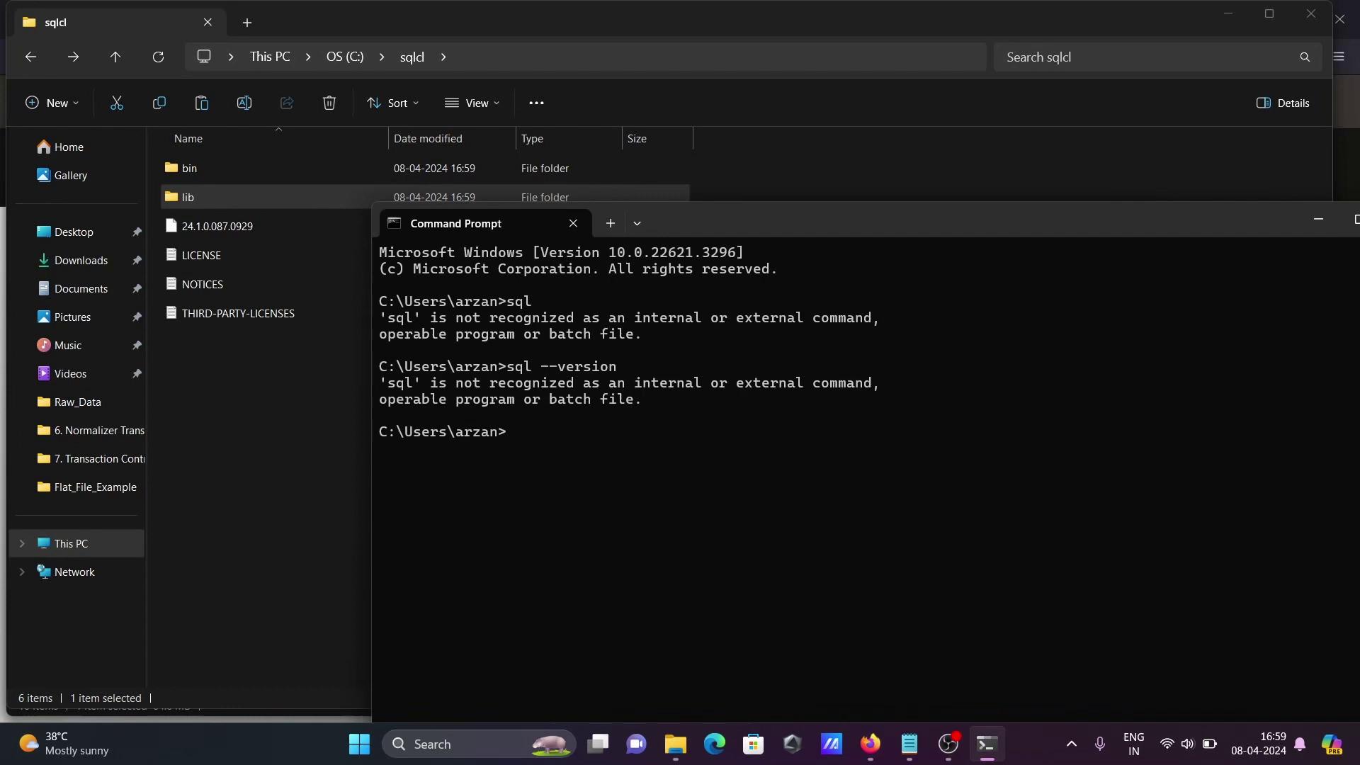
{"action": "double_click", "coordinate": [182, 172]}
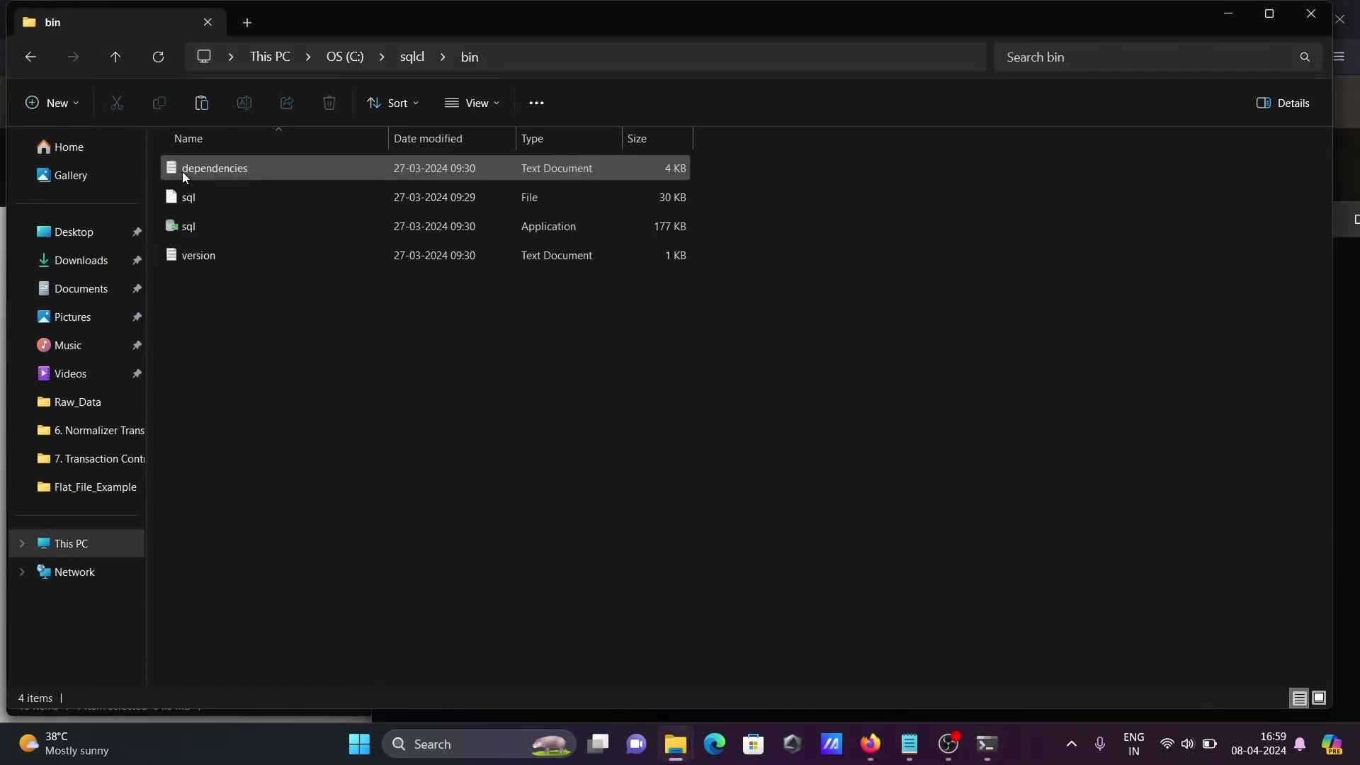
{"action": "left_click", "coordinate": [518, 55]}
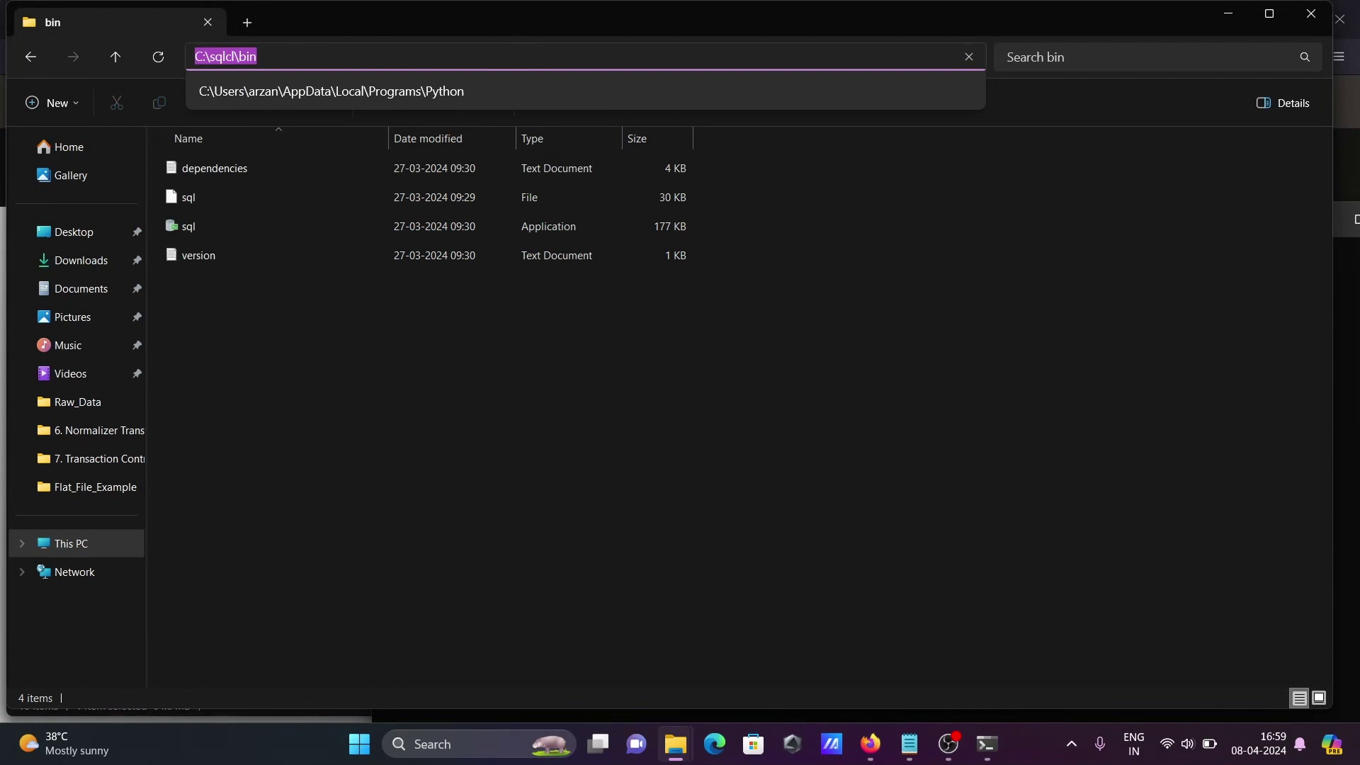
Step: Open the system environment variable settings and their Environment Variables dialog
{"action": "left_click", "coordinate": [445, 744]}
{"action": "type", "text": "edit"}
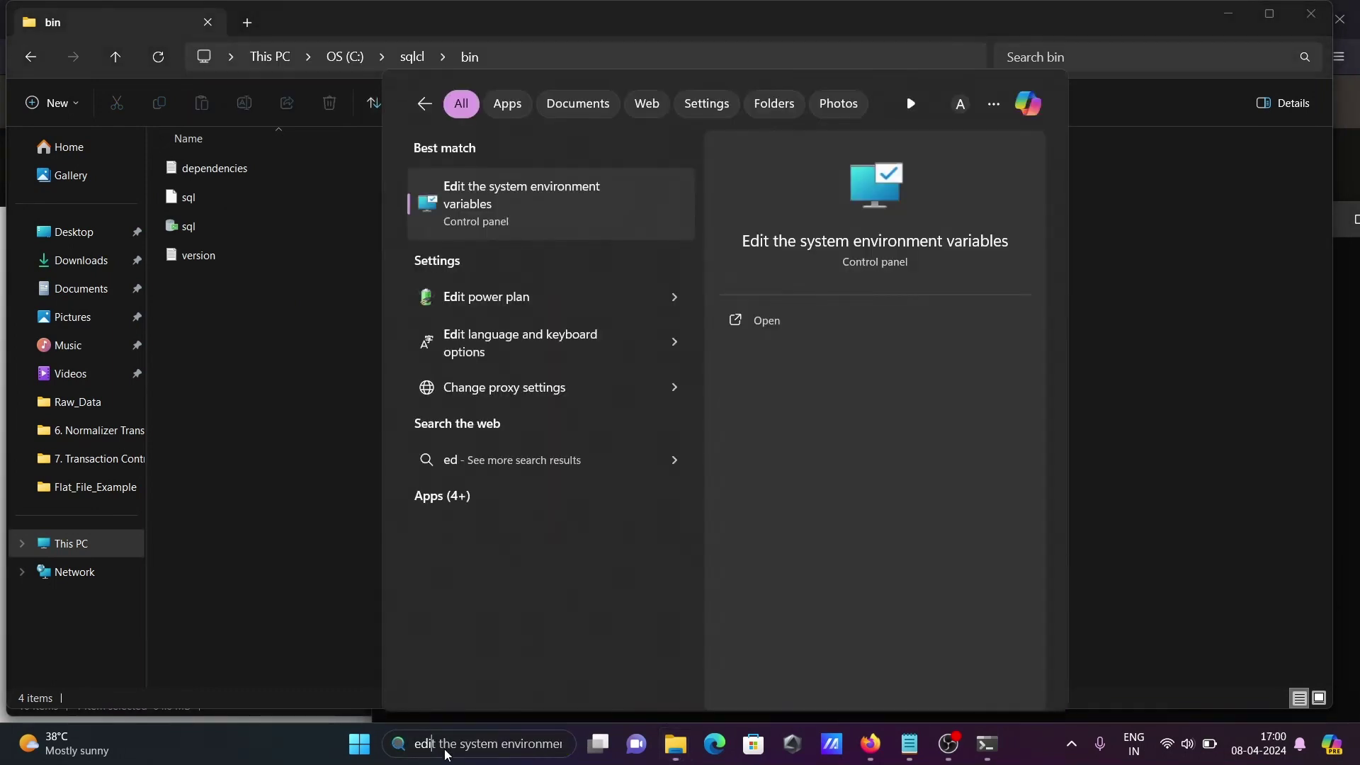
{"action": "type", "text": " sys"}
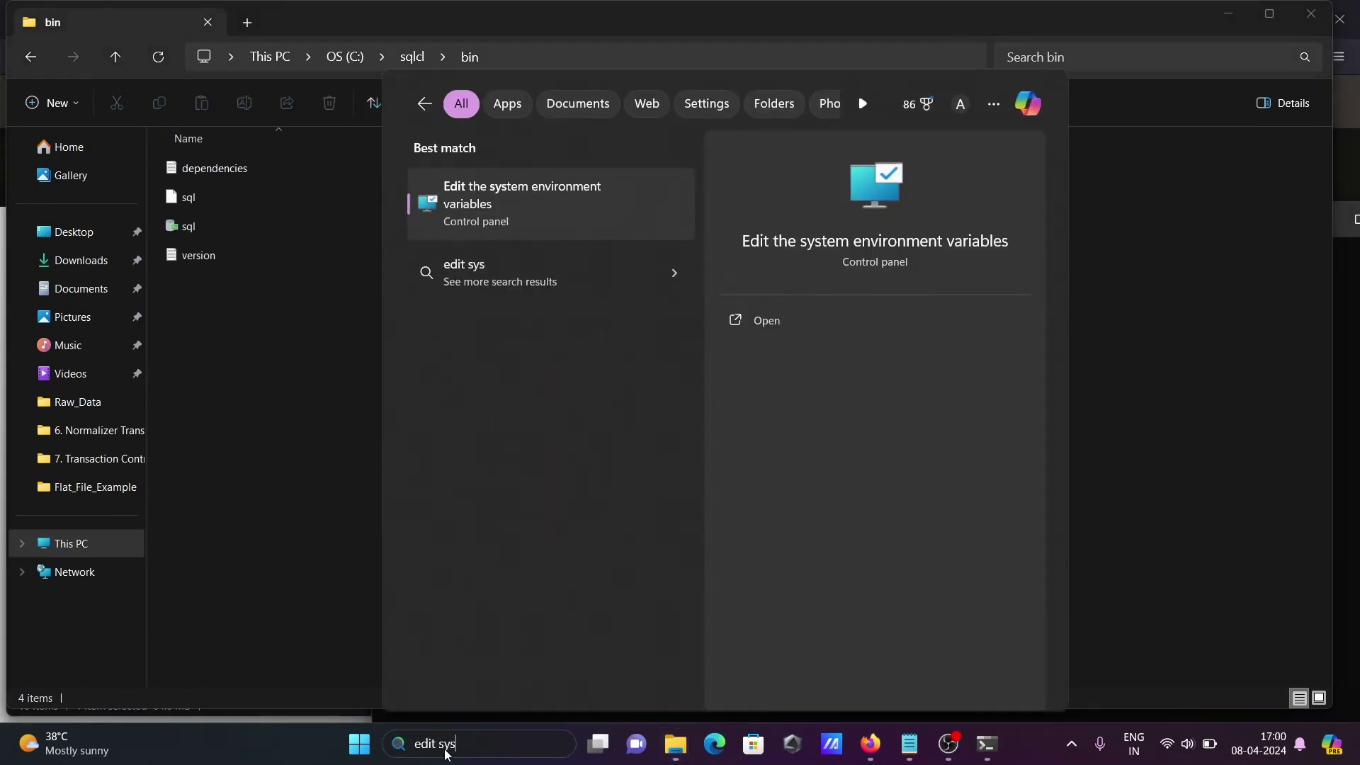
{"action": "left_click", "coordinate": [516, 210]}
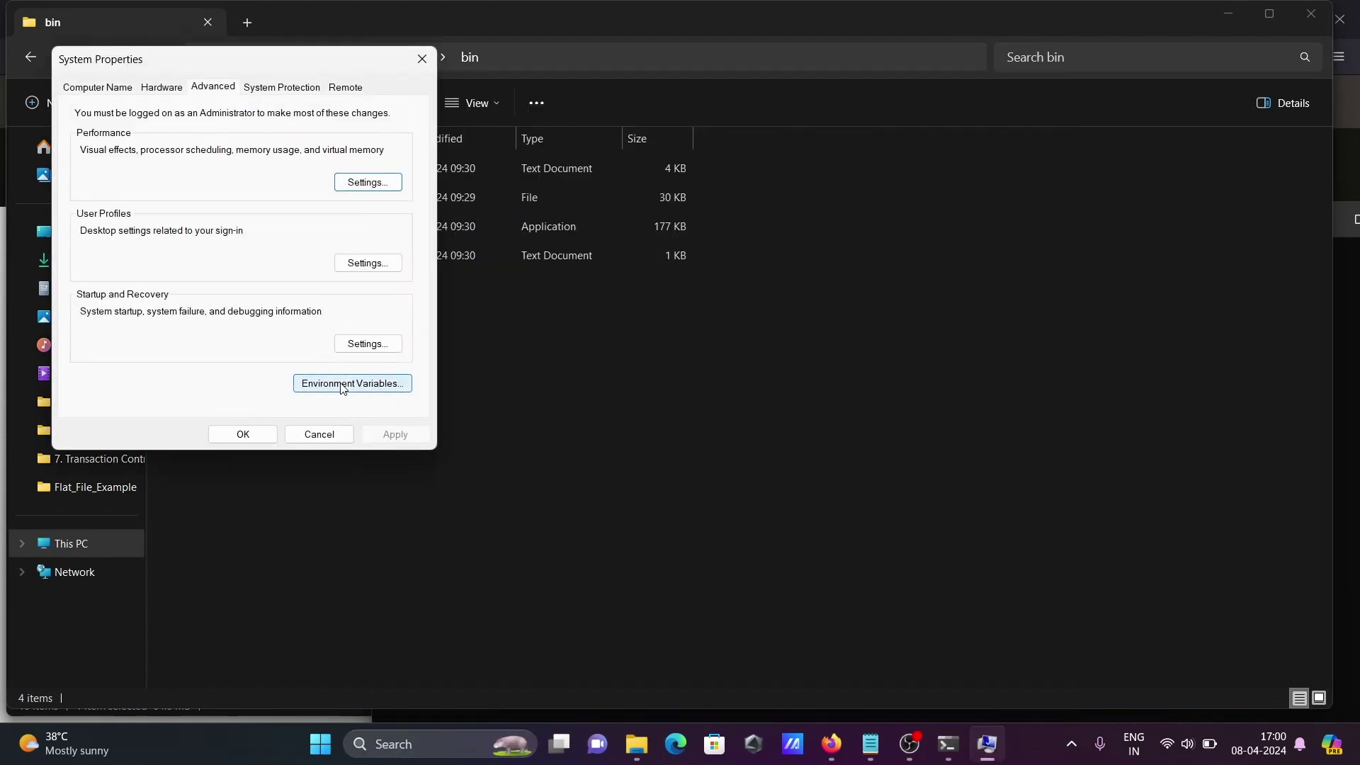
{"action": "left_click", "coordinate": [341, 386]}
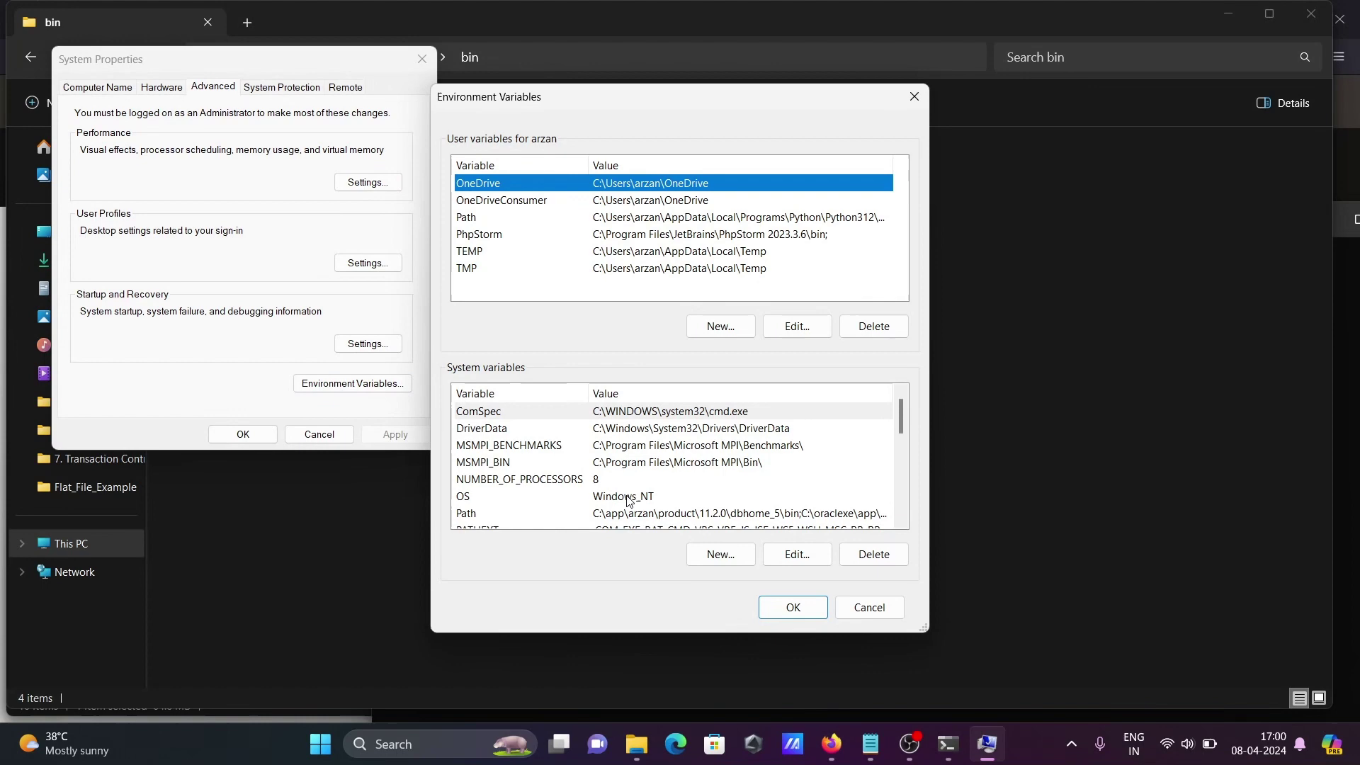
Step: Add C:\sqlcl\bin as a new system Path entry and confirm all dialogs
{"action": "left_click", "coordinate": [635, 517]}
{"action": "left_click", "coordinate": [826, 554]}
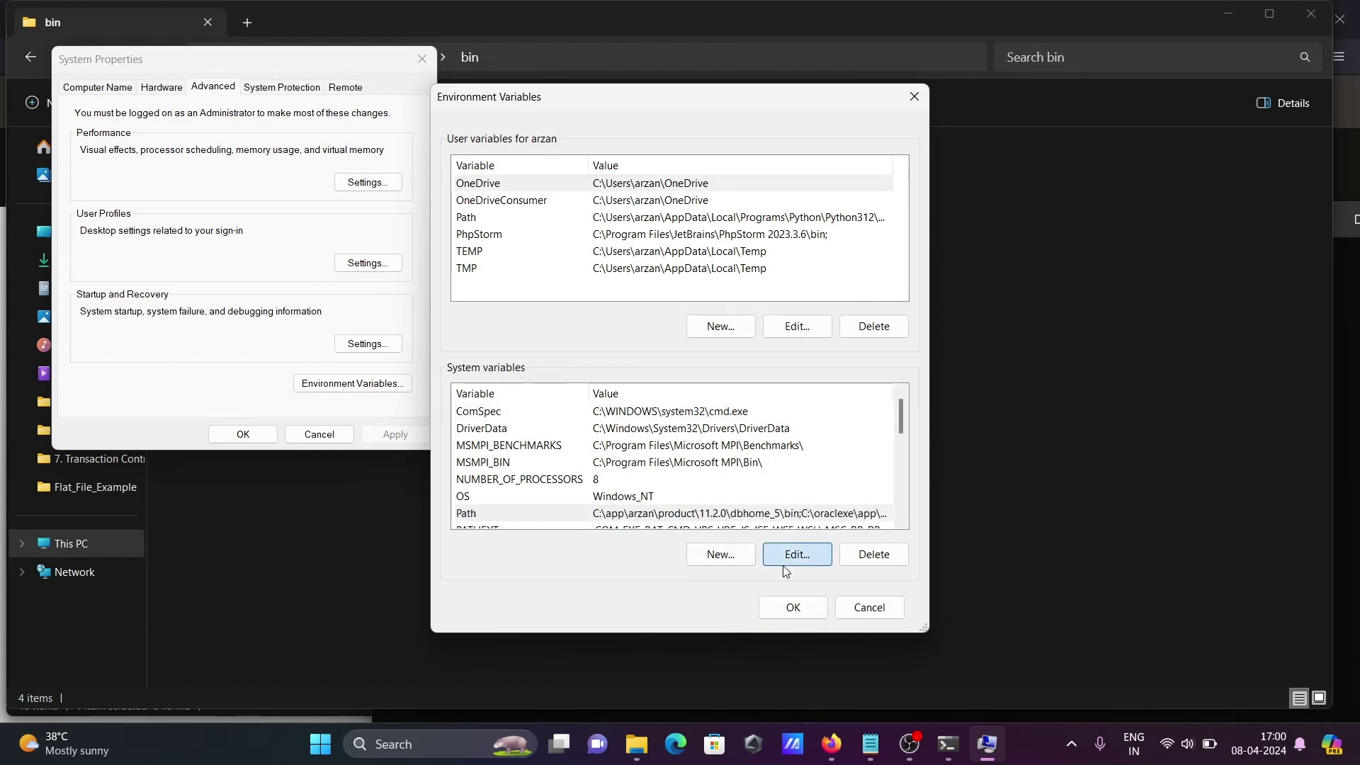
{"action": "left_click", "coordinate": [843, 180]}
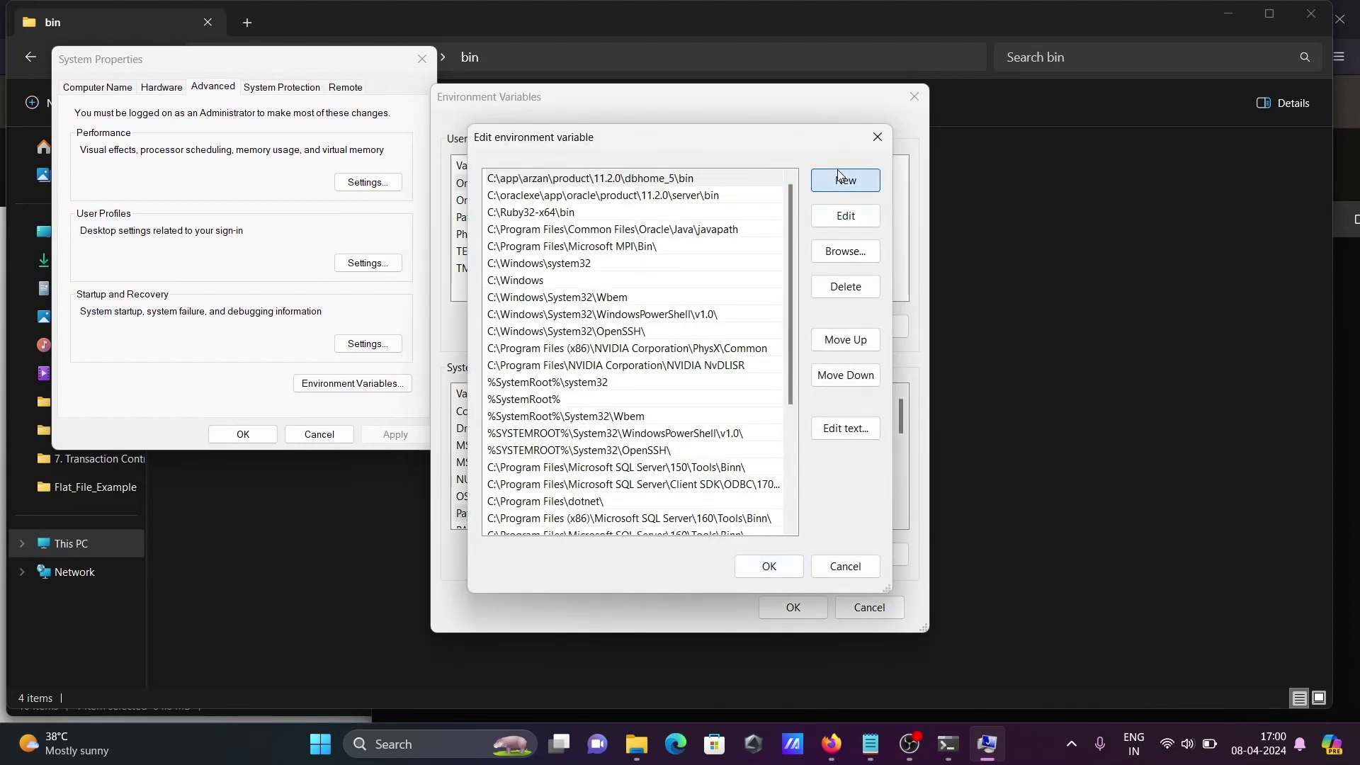
{"action": "type", "text": "C:\\sqlcl\\bin"}
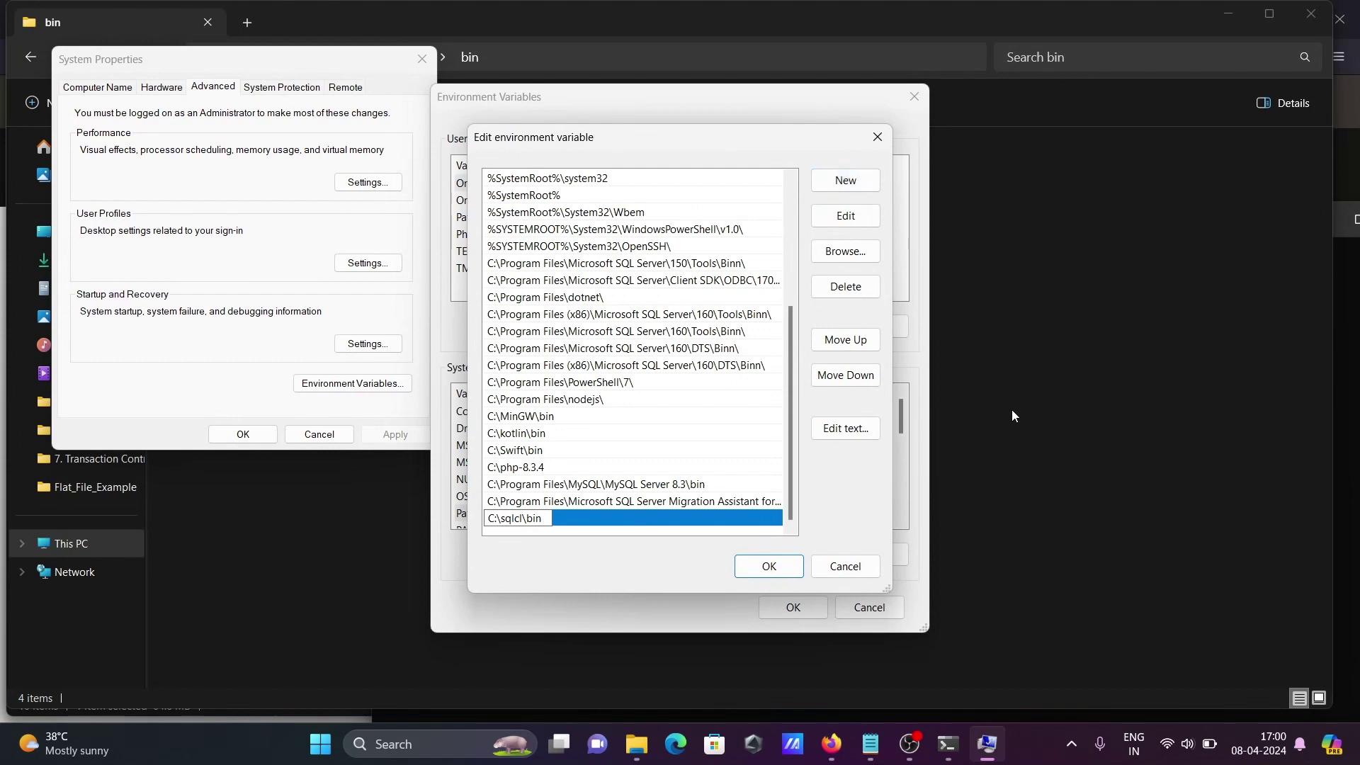
{"action": "left_click", "coordinate": [769, 566]}
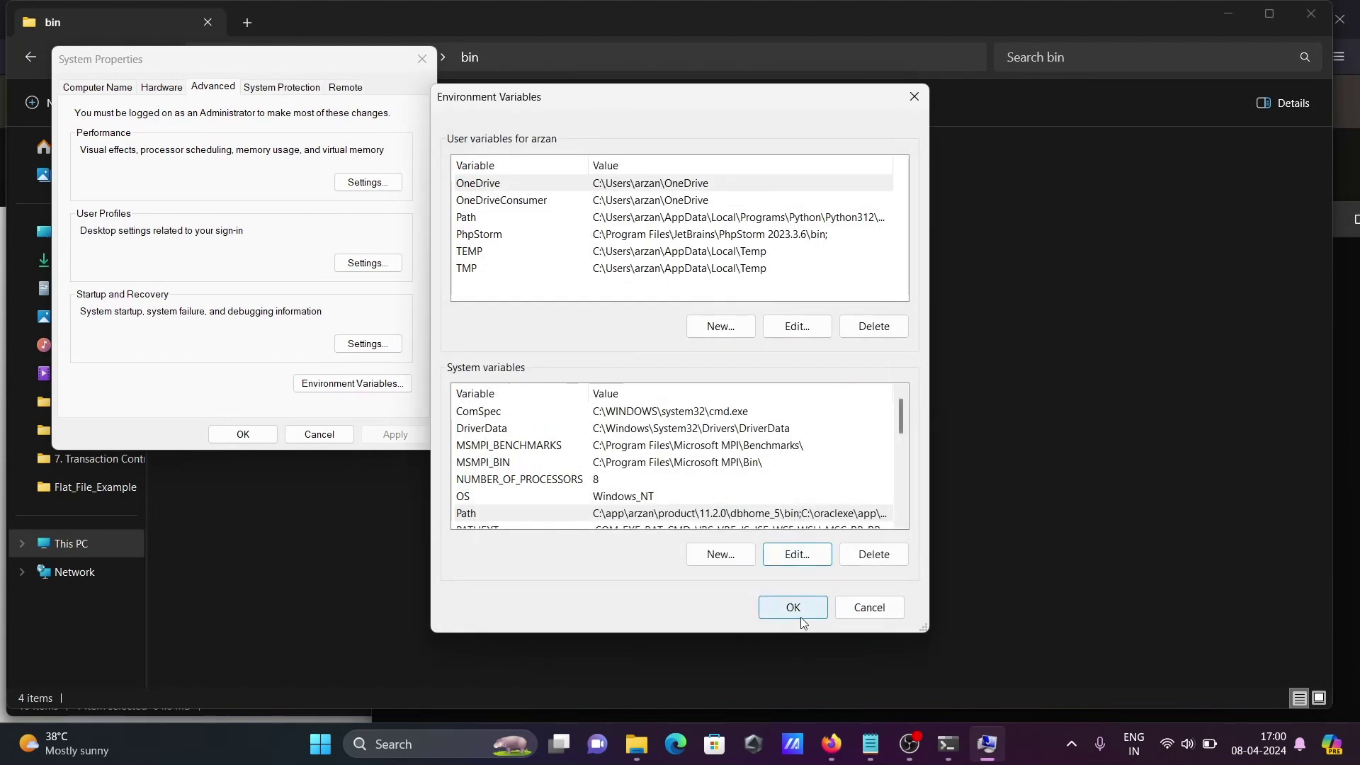
{"action": "left_click", "coordinate": [794, 609]}
{"action": "left_click", "coordinate": [244, 435]}
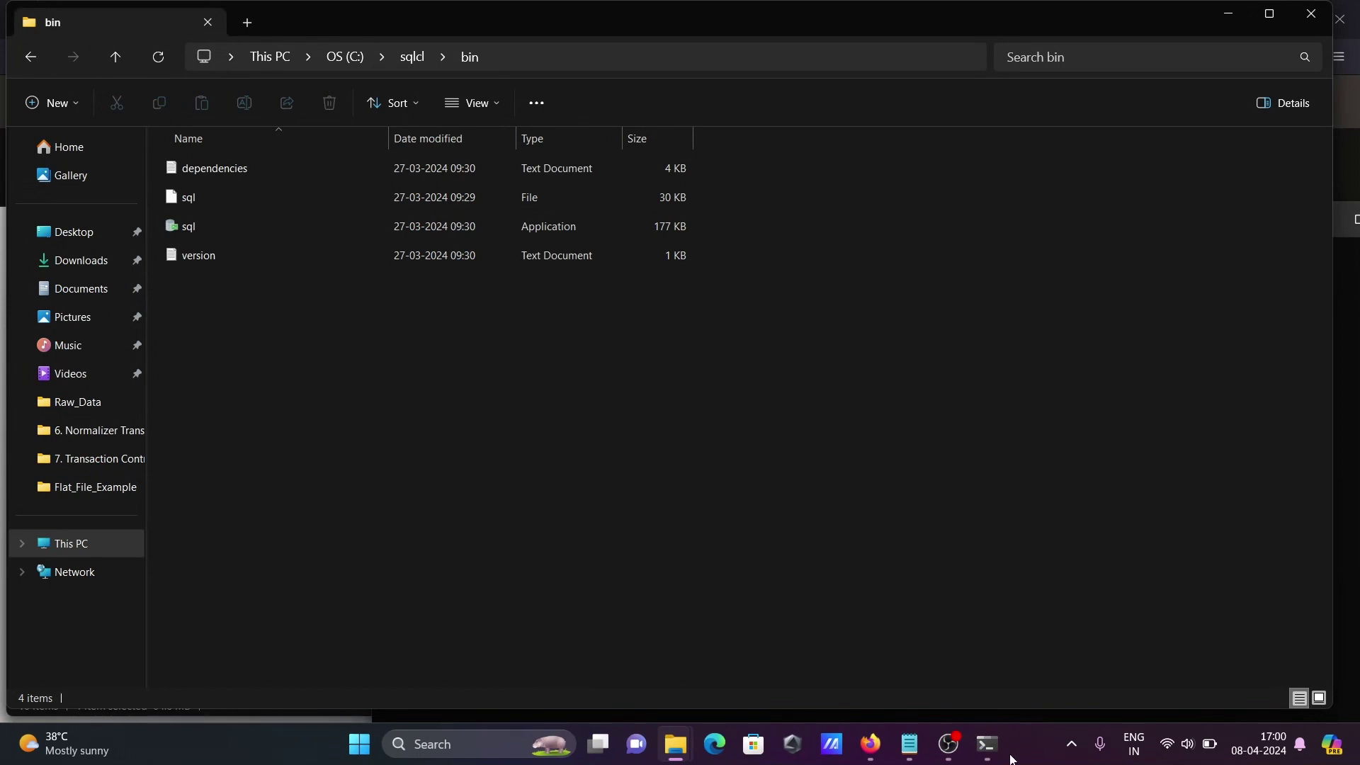
Step: Close the old Command Prompt and open a fresh one from search
{"action": "left_click", "coordinate": [990, 745]}
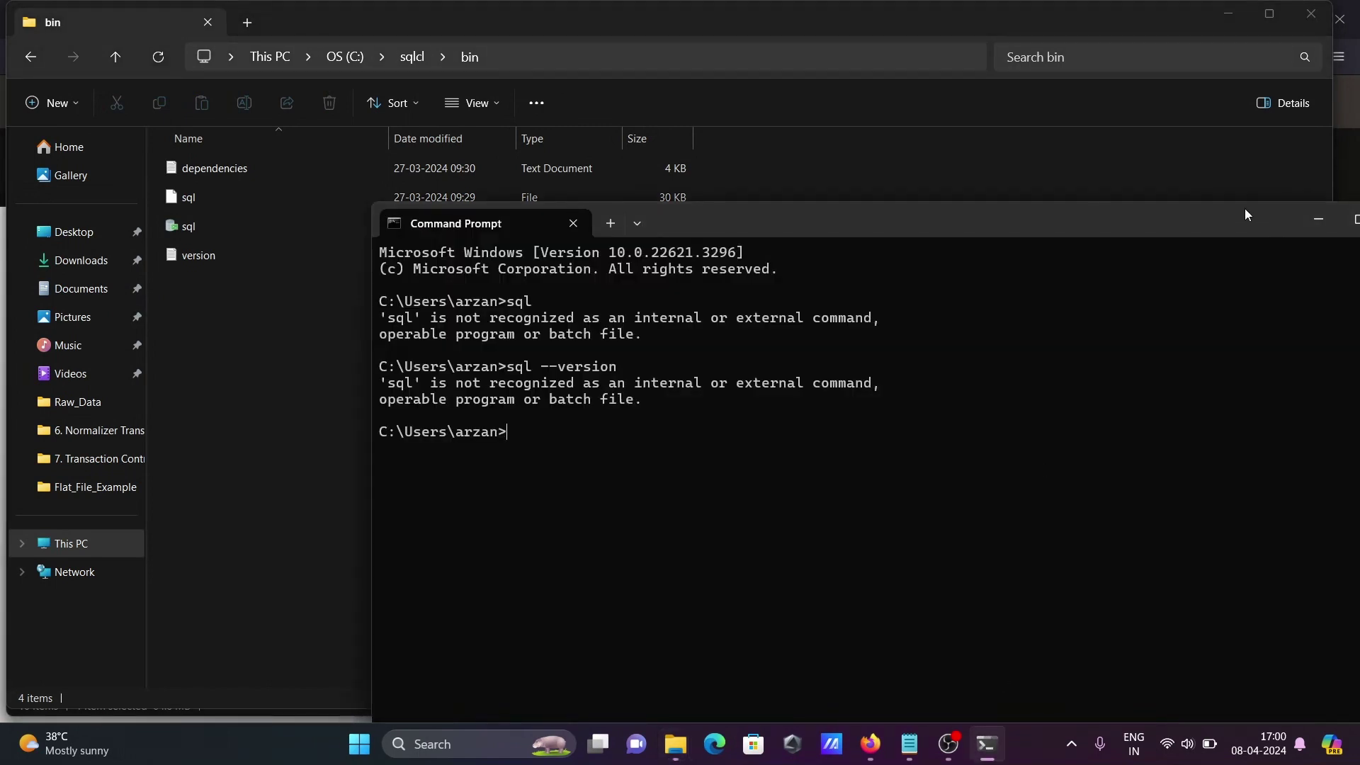
{"action": "left_click_drag", "start_coordinate": [1243, 208], "coordinate": [980, 223]}
{"action": "left_click", "coordinate": [1149, 235]}
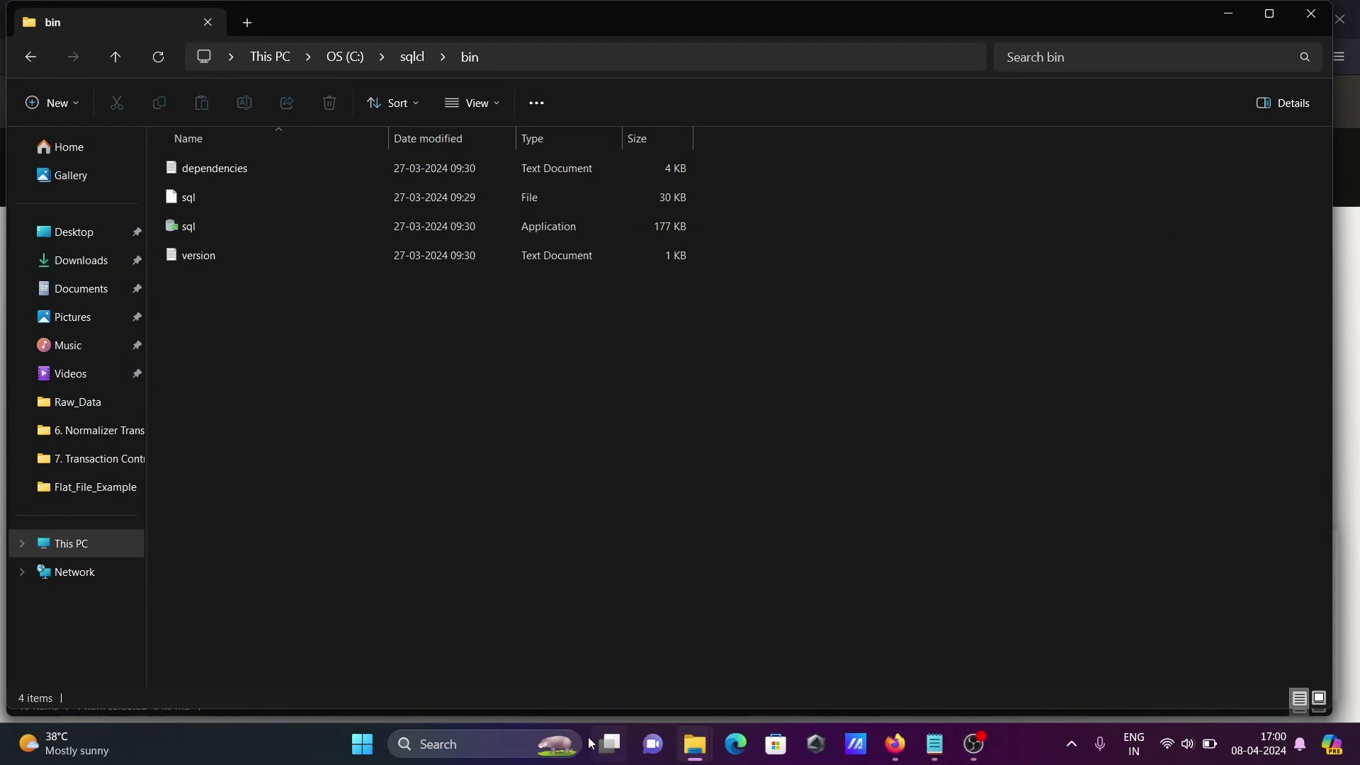
{"action": "left_click", "coordinate": [483, 752]}
{"action": "type", "text": "c"}
{"action": "key", "text": "Return"}
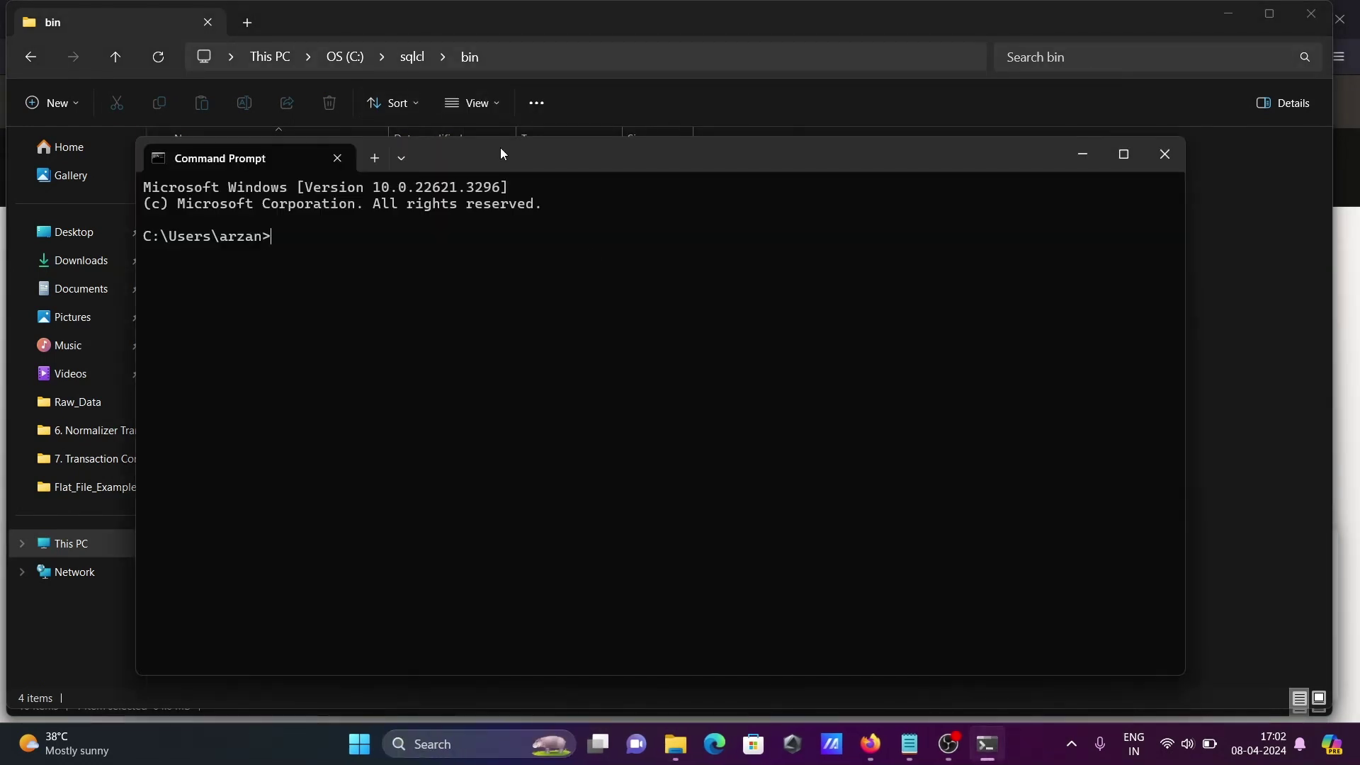
Step: Run sql --version, maximize the window, and scroll through SQLcl's usage help
{"action": "left_click_drag", "start_coordinate": [499, 148], "coordinate": [936, 193]}
{"action": "type", "text": "sql --version"}
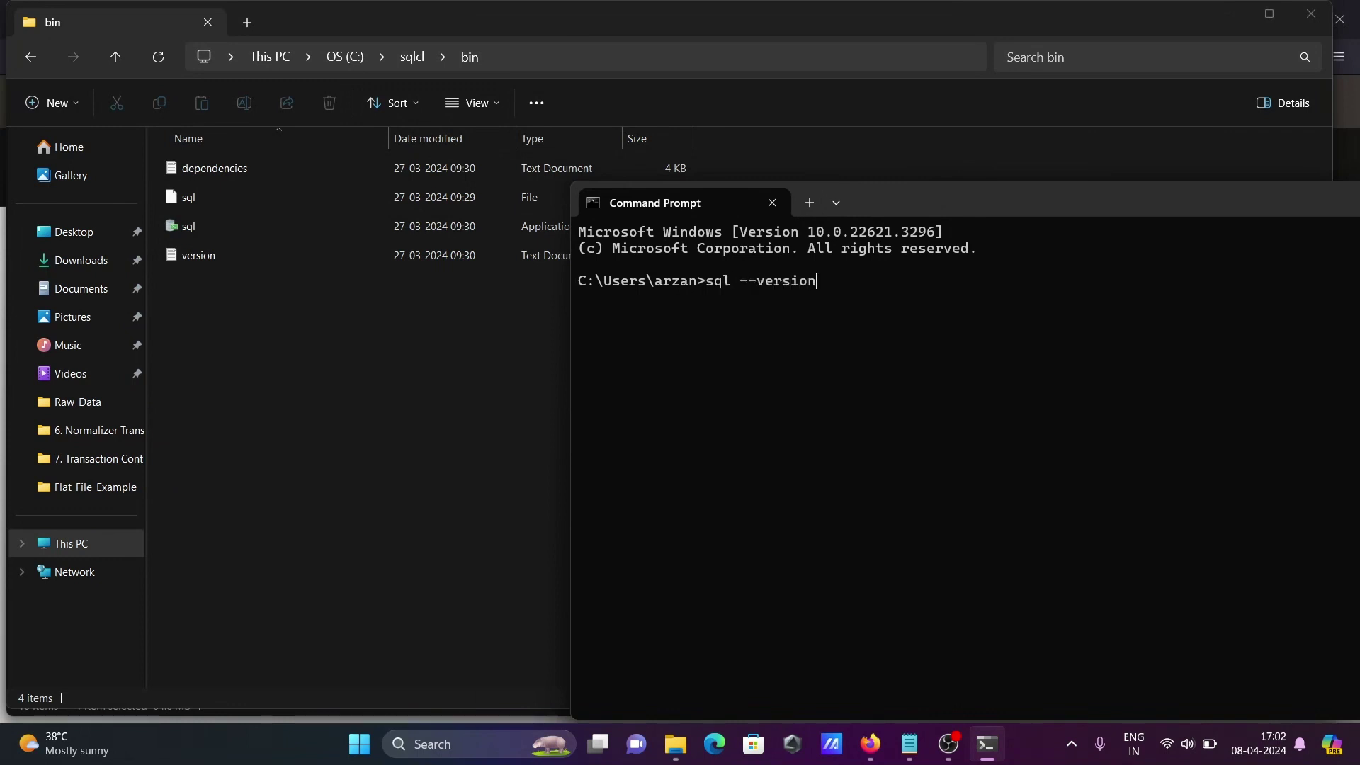
{"action": "key", "text": "Return"}
{"action": "left_click_drag", "start_coordinate": [1056, 202], "coordinate": [794, 167]}
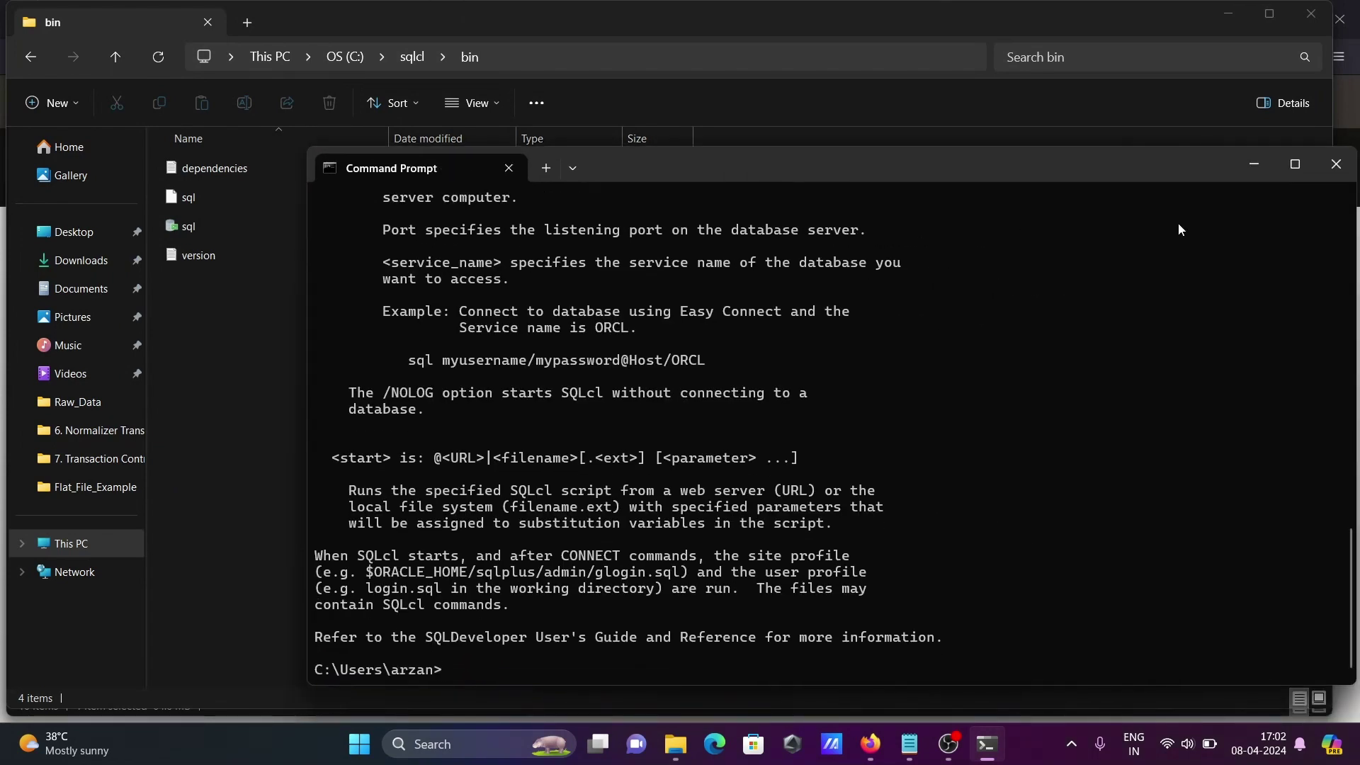
{"action": "left_click", "coordinate": [1293, 165]}
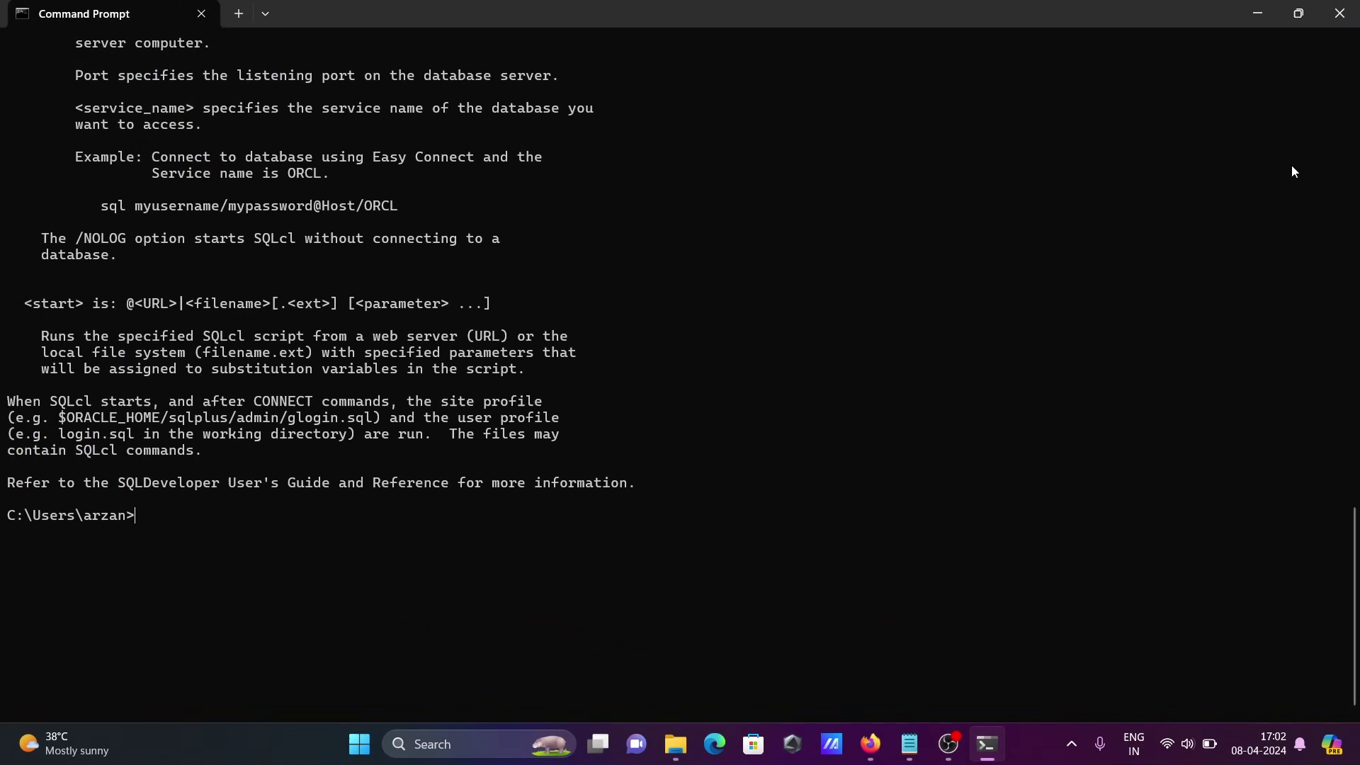
{"action": "left_click_drag", "start_coordinate": [1352, 549], "coordinate": [1335, 114]}
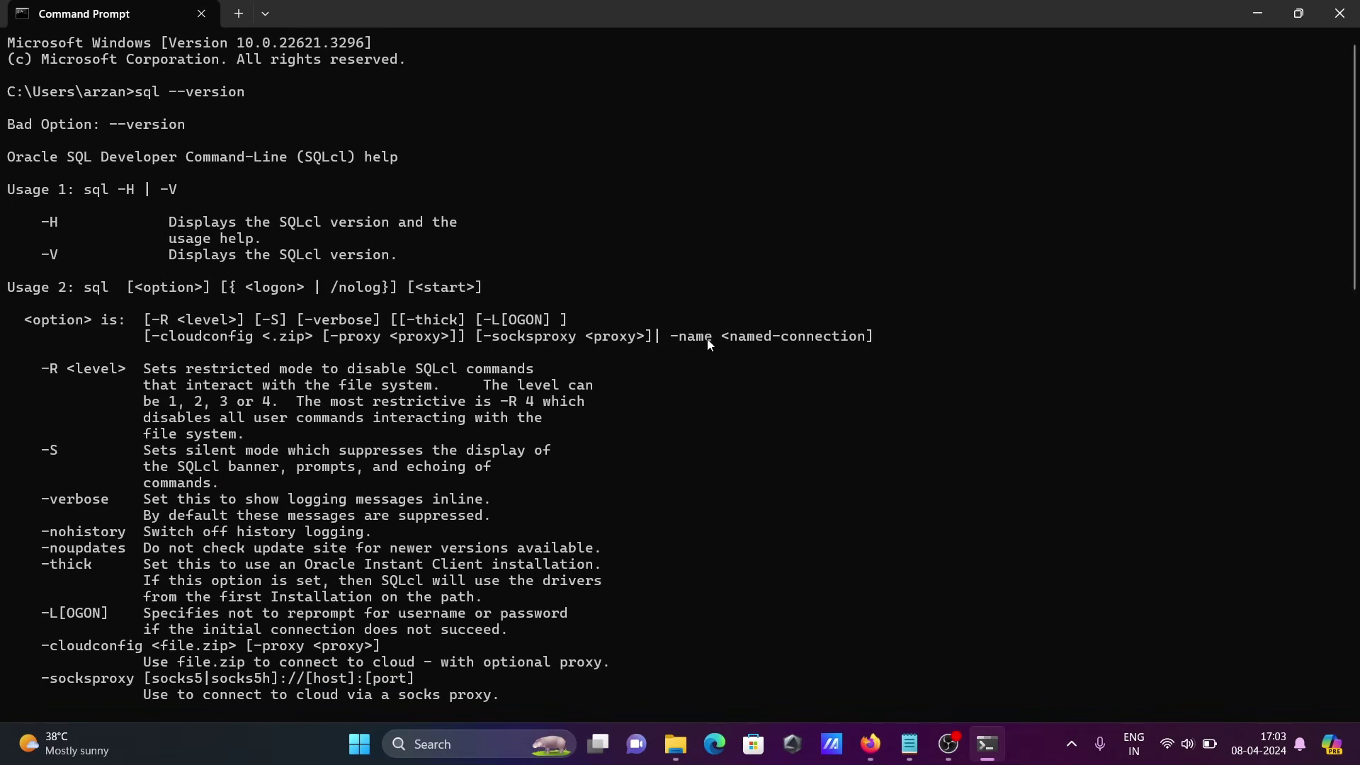
{"action": "scroll", "coordinate": [1354, 271], "scroll_direction": "down", "scroll_amount": 20}
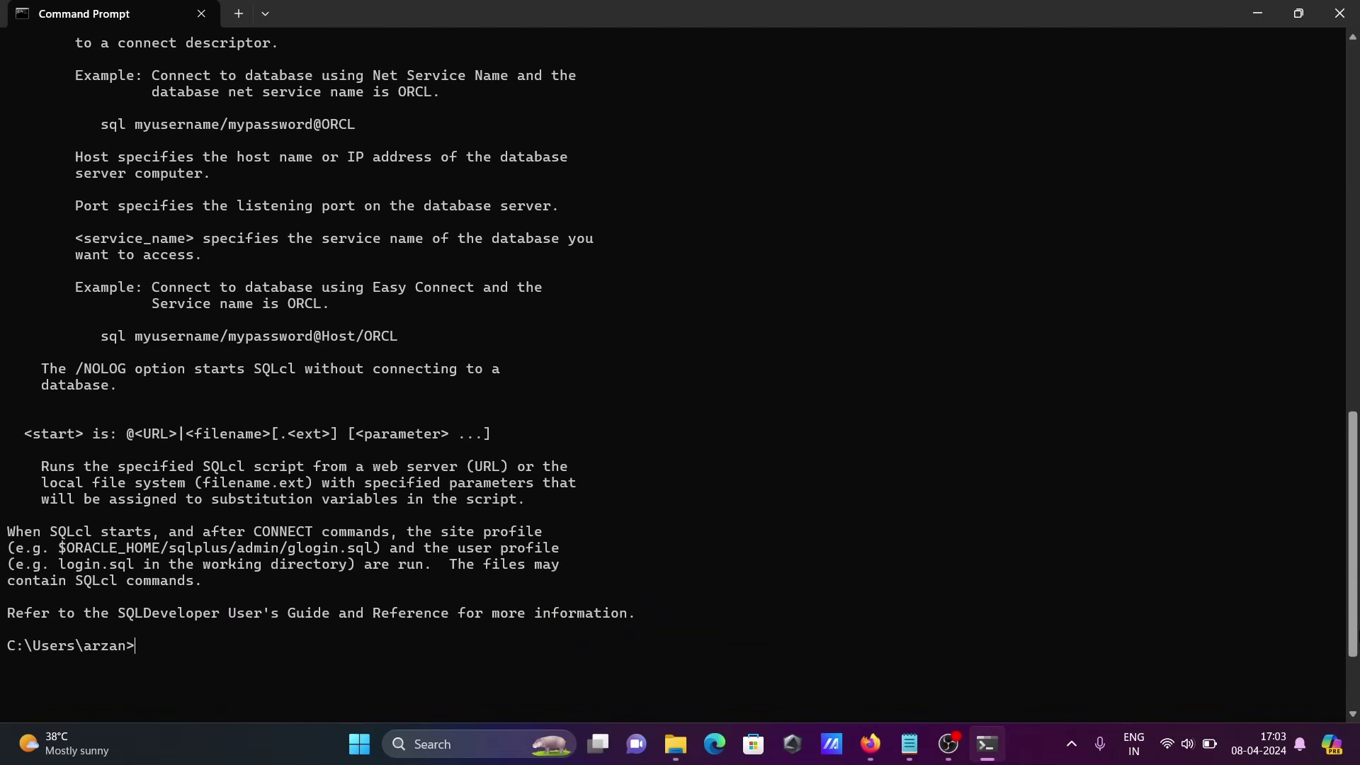
Step: Run sql -V to show Release 24.1.0.0, then start SQLcl with sql
{"action": "type", "text": "sql --version"}
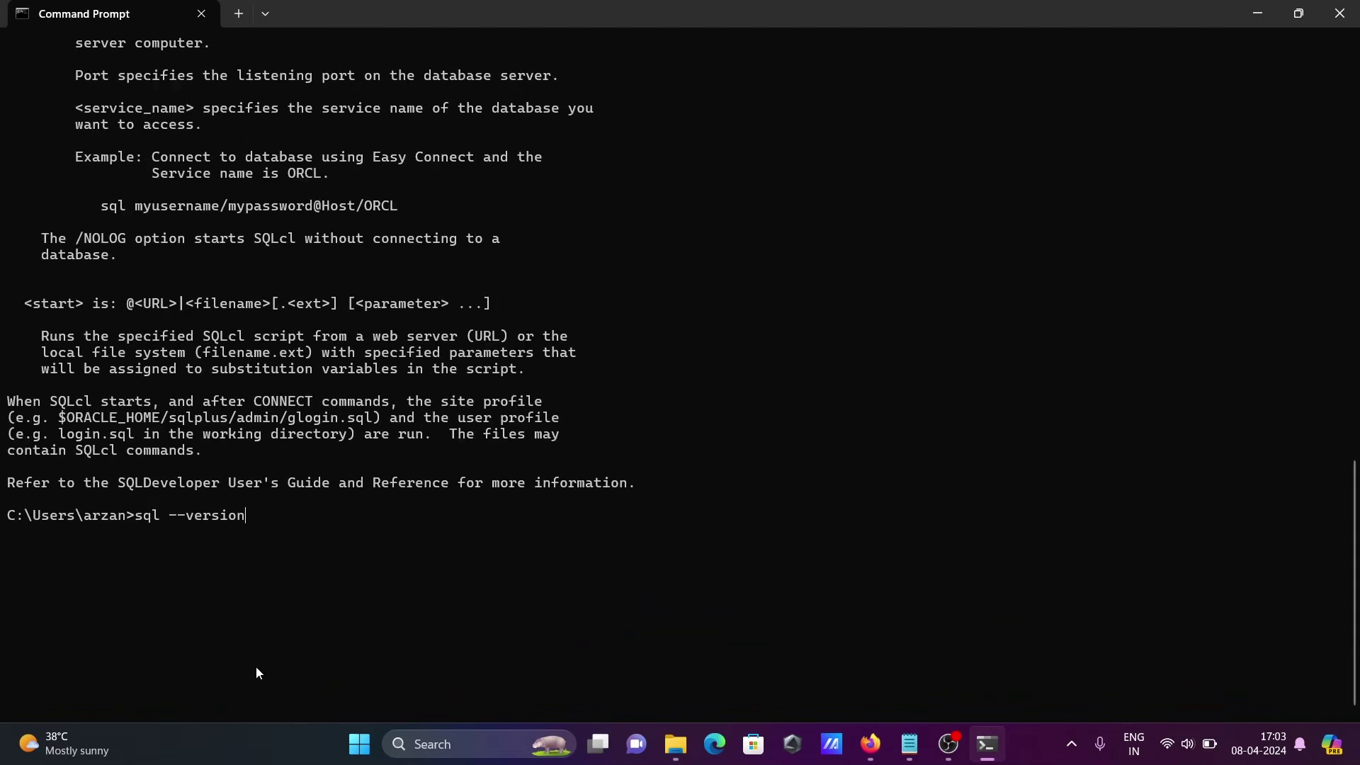
{"action": "key", "text": "BackSpace"}
{"action": "key", "text": "BackSpace"}
{"action": "key", "text": "BackSpace"}
{"action": "key", "text": "BackSpace"}
{"action": "key", "text": "BackSpace"}
{"action": "key", "text": "BackSpace"}
{"action": "key", "text": "BackSpace"}
{"action": "key", "text": "BackSpace"}
{"action": "type", "text": "V"}
{"action": "key", "text": "Return"}
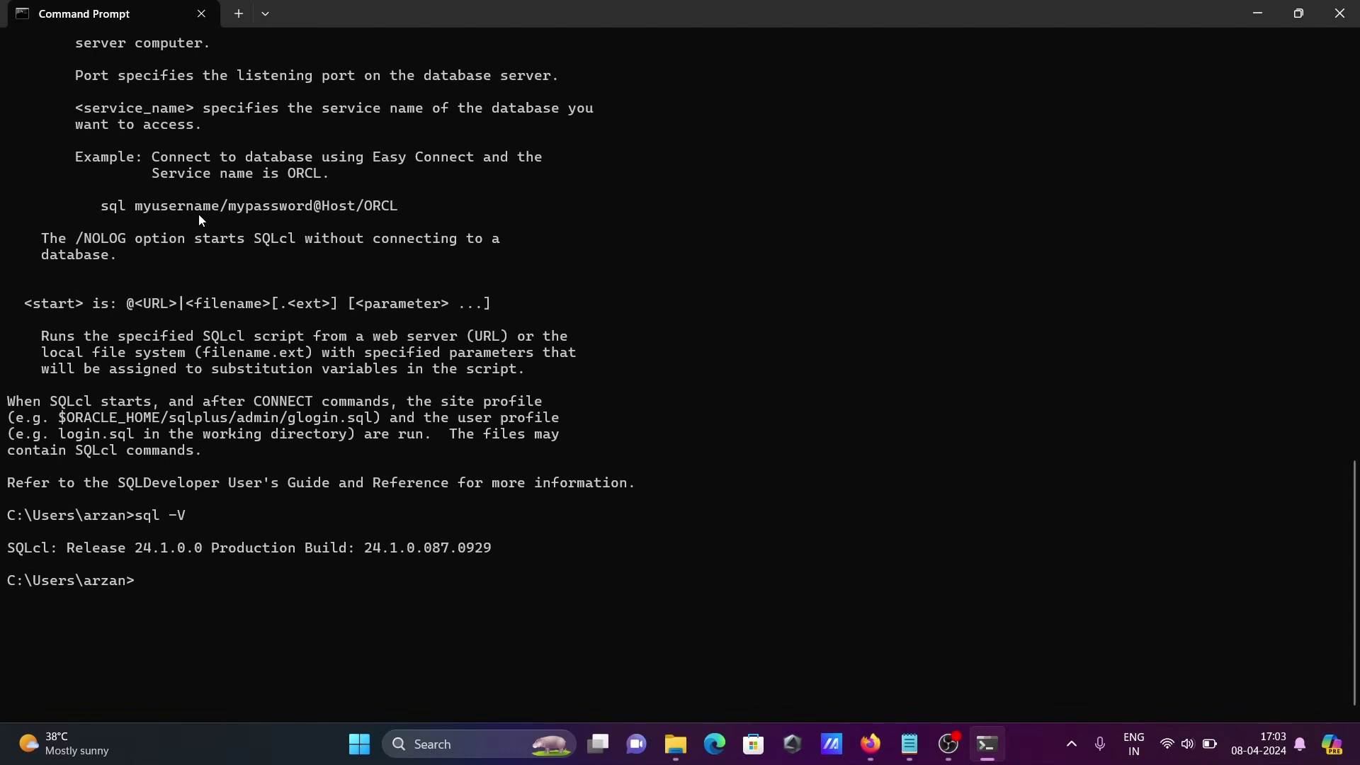
{"action": "type", "text": "s"}
{"action": "type", "text": "ql"}
{"action": "key", "text": "Return"}
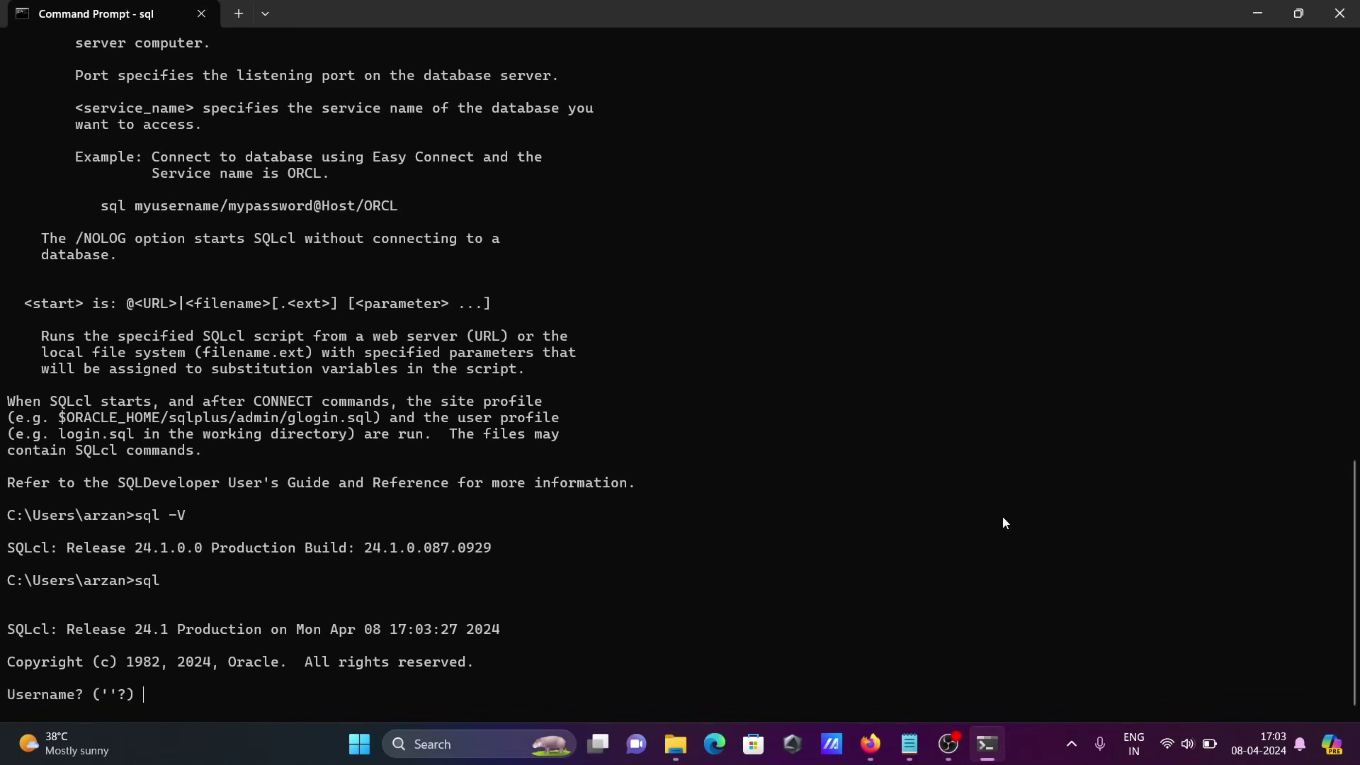
{"action": "type", "text": "sco"}
{"action": "type", "text": "tt"}
{"action": "key", "text": "Return"}
{"action": "type", "text": "t"}
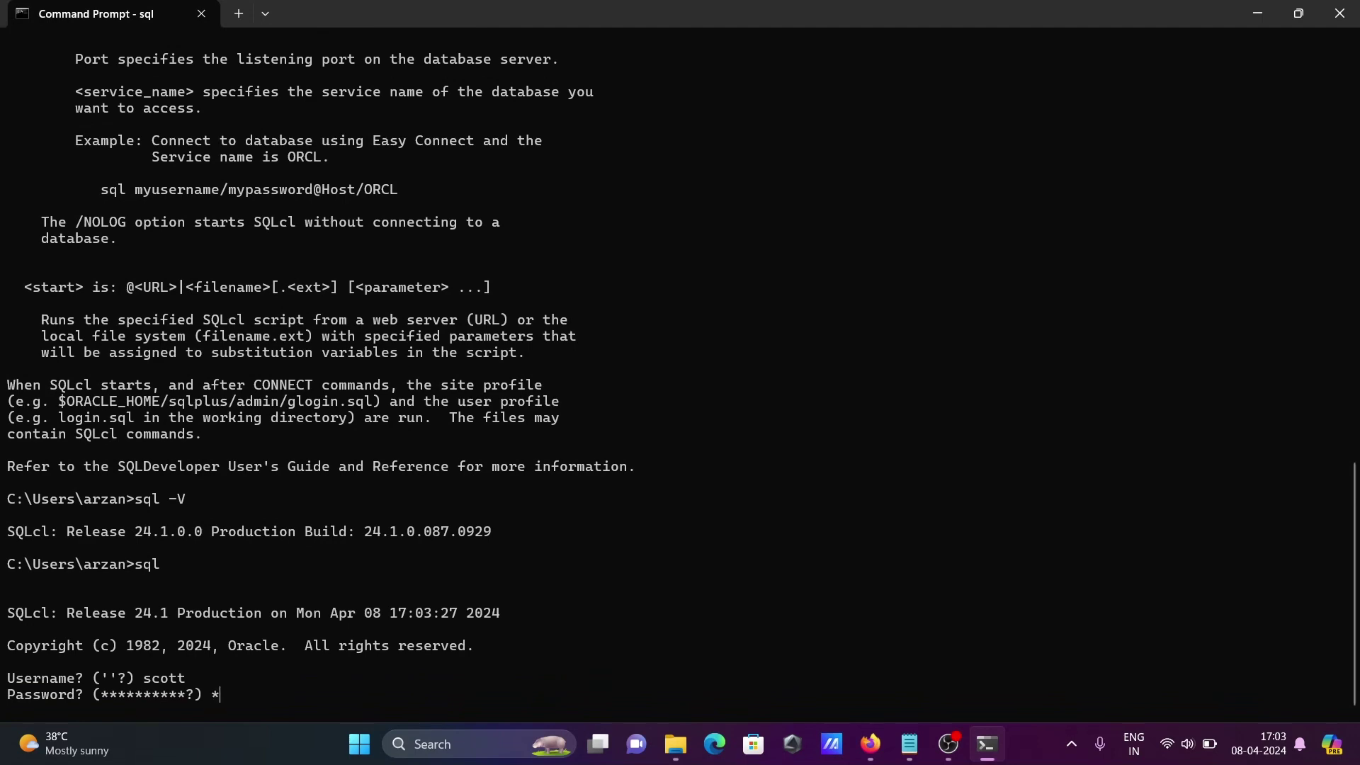
{"action": "type", "text": "iger"}
{"action": "key", "text": "Return"}
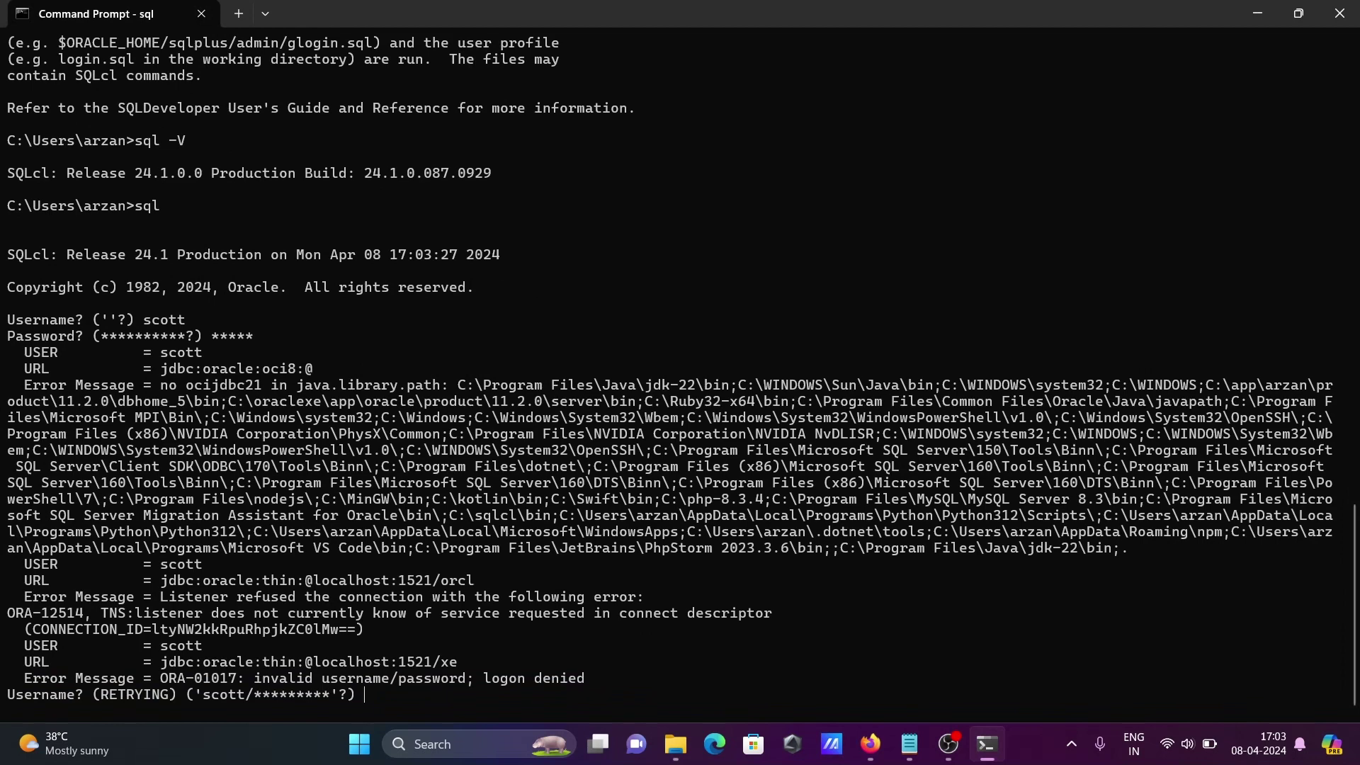
{"action": "type", "text": "hr"}
{"action": "key", "text": "Return"}
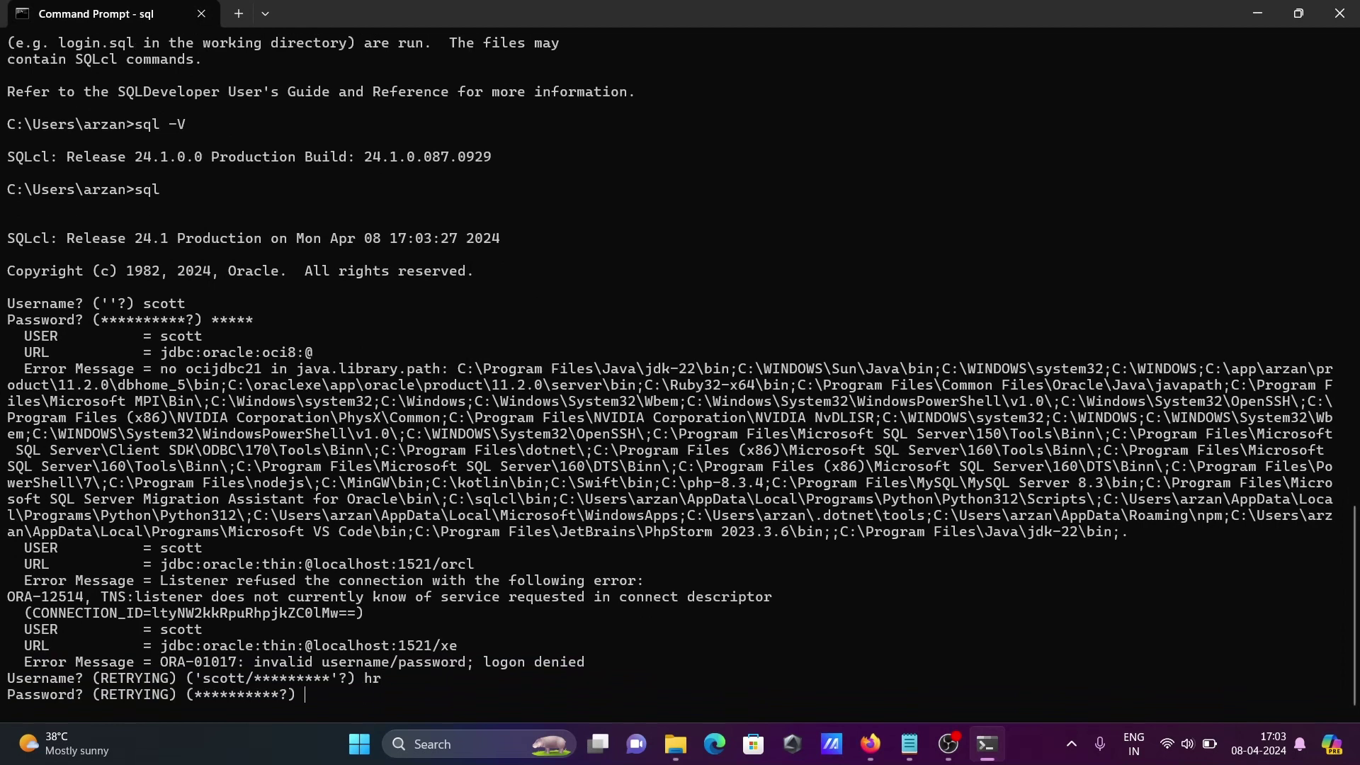
{"action": "type", "text": "hr"}
{"action": "key", "text": "Return"}
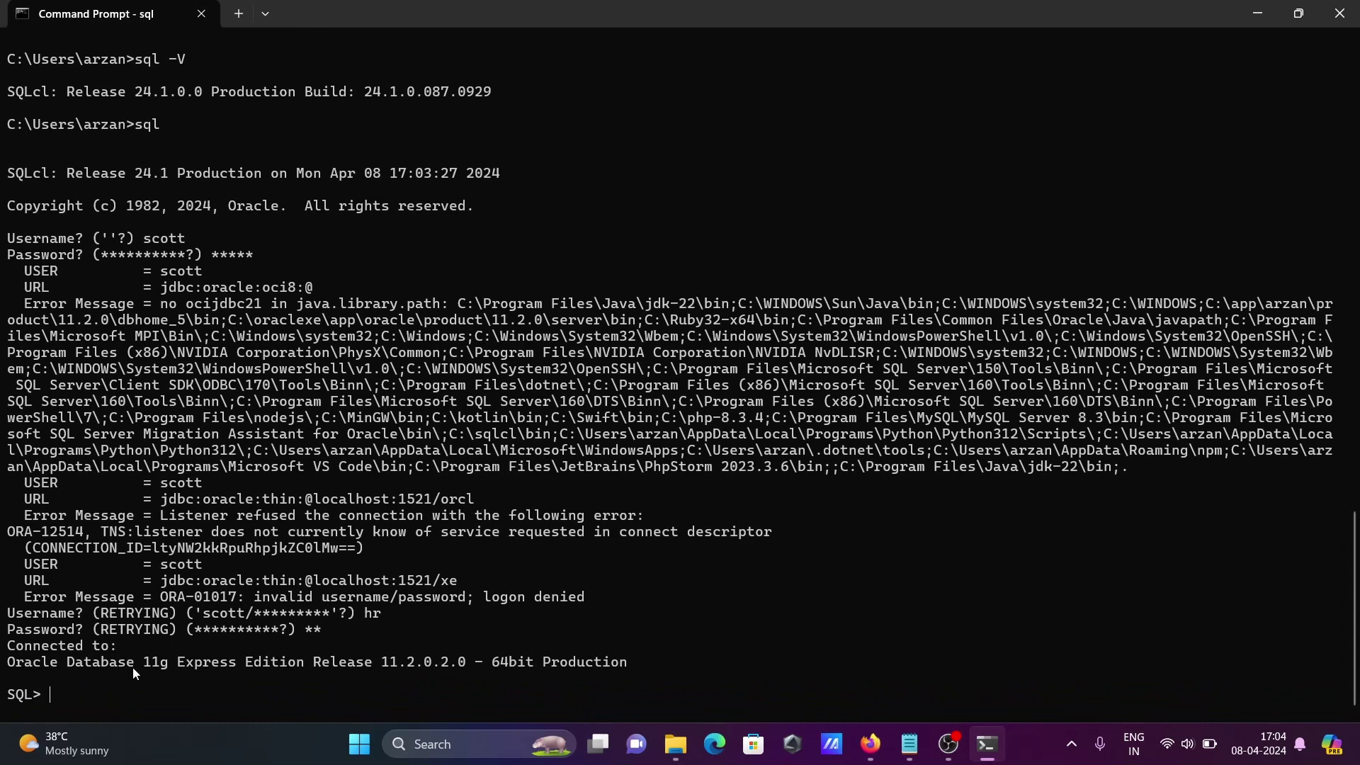
Step: Run 'select * from departments;' in SQLcl to list all 27 department rows
{"action": "key", "text": "Return"}
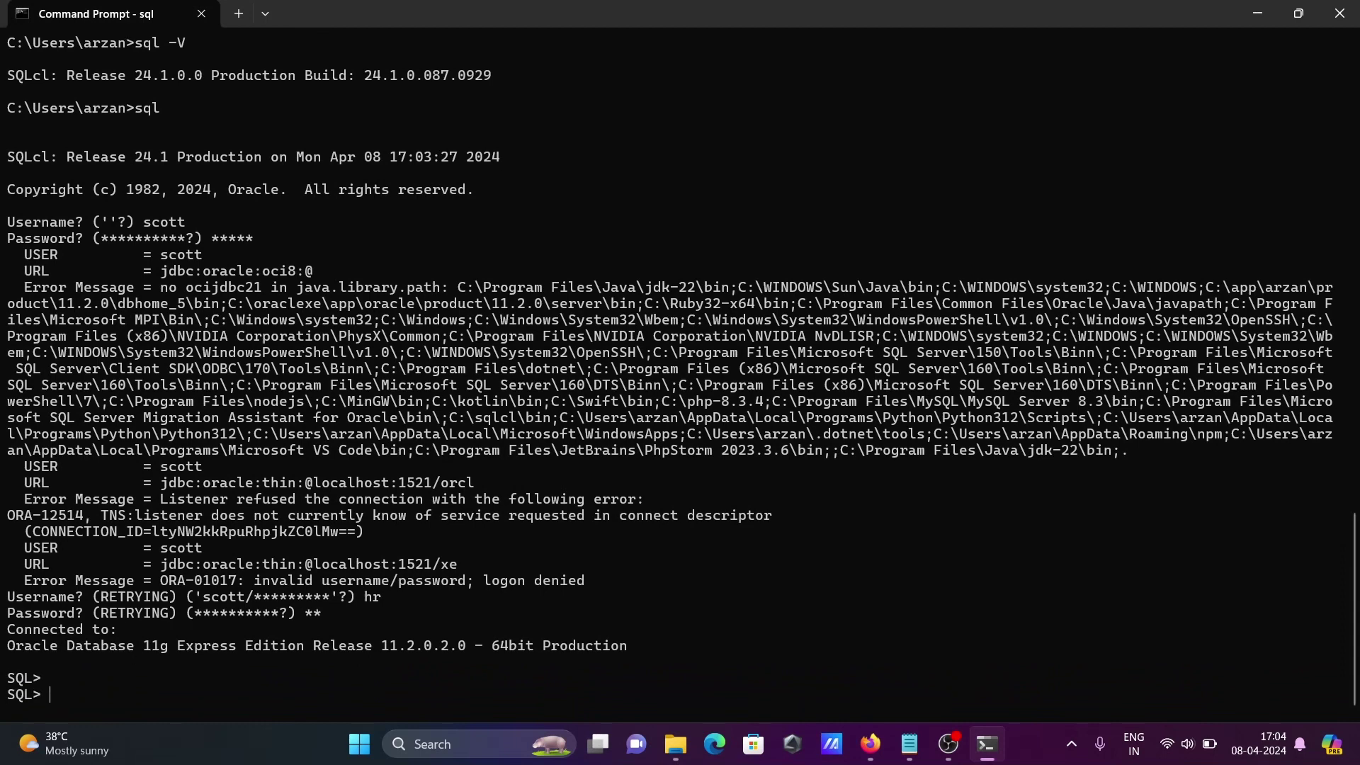
{"action": "key", "text": "Return"}
{"action": "type", "text": "sele"}
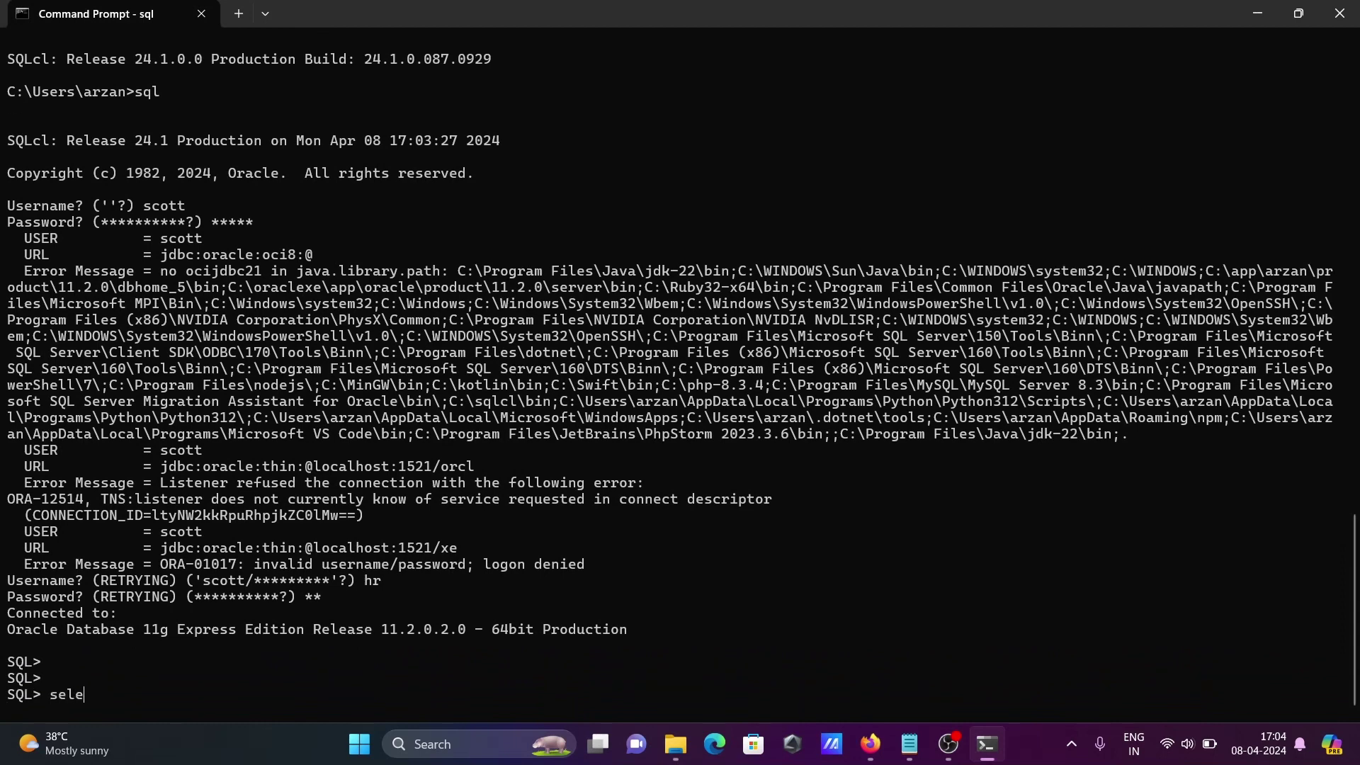
{"action": "type", "text": "ct * "}
{"action": "type", "text": "from de"}
{"action": "type", "text": "partme"}
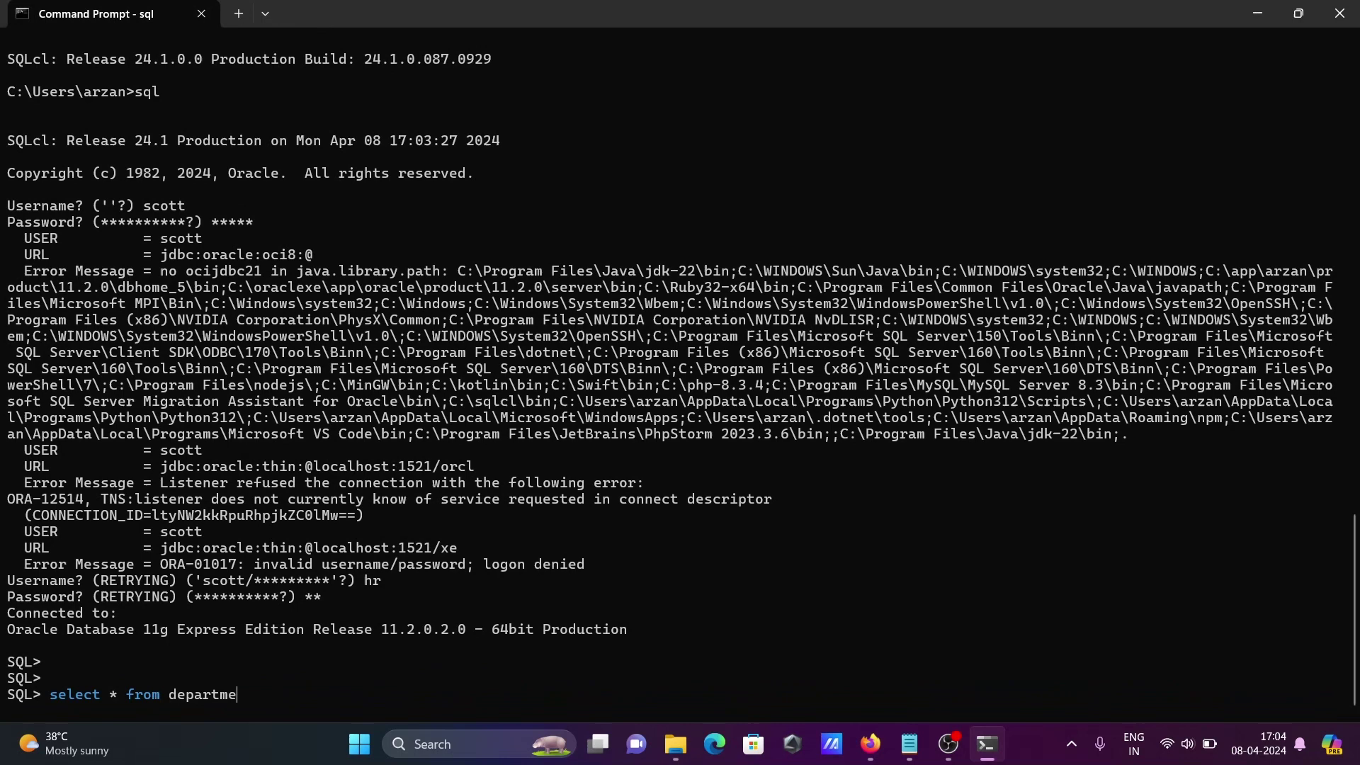
{"action": "type", "text": "nts"}
{"action": "type", "text": ";"}
{"action": "key", "text": "Return"}
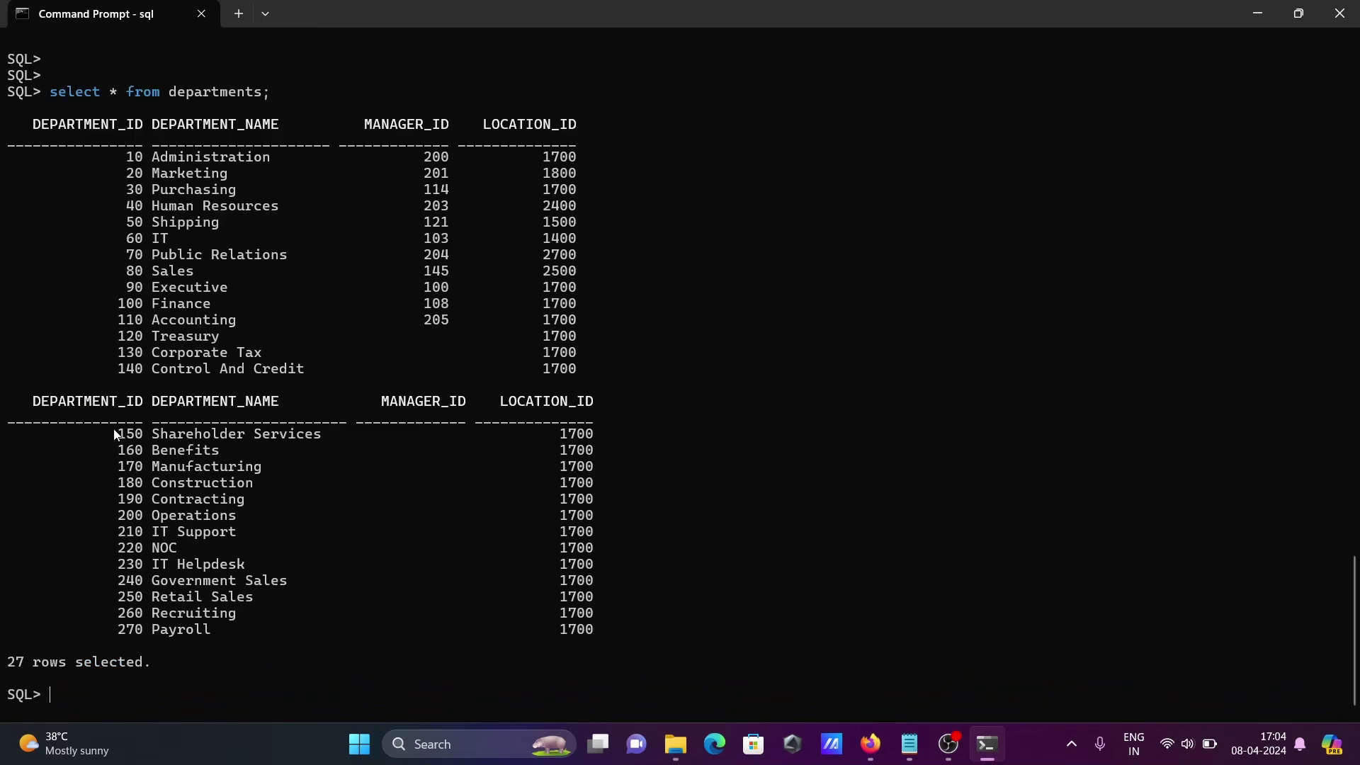